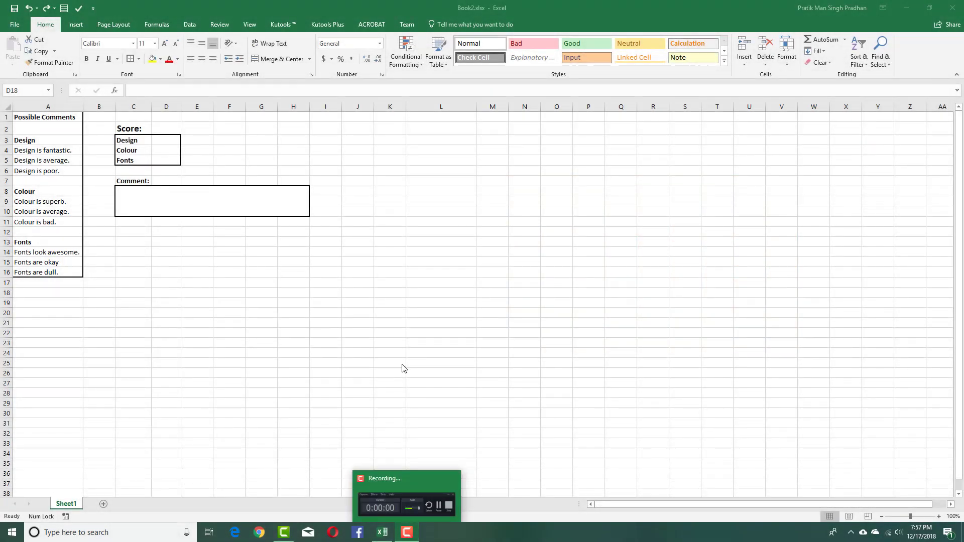
# Review the possible comments list, the Score table and the merged Comment box.
pyautogui.moveTo(57, 117); pyautogui.dragTo(65, 271)
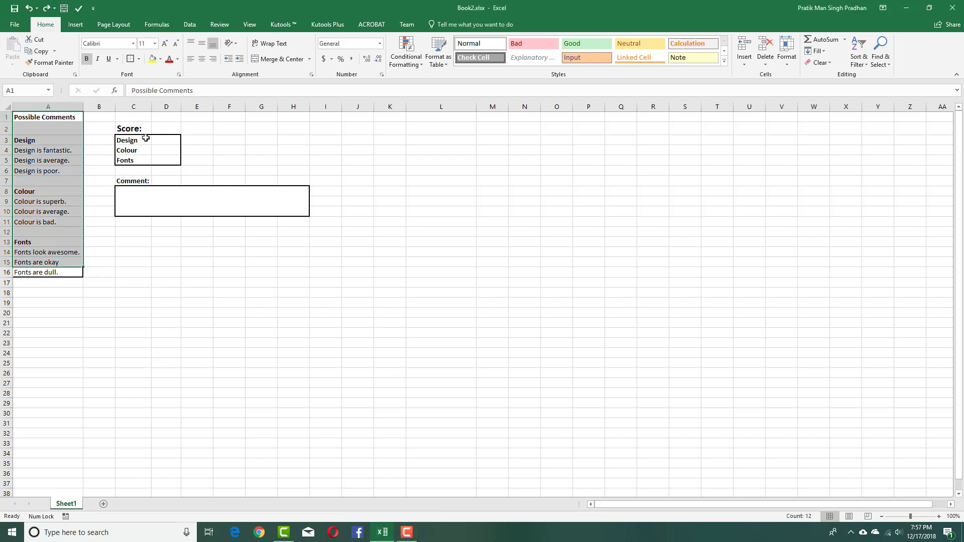
pyautogui.click(149, 140)
pyautogui.moveTo(140, 127); pyautogui.dragTo(168, 160)
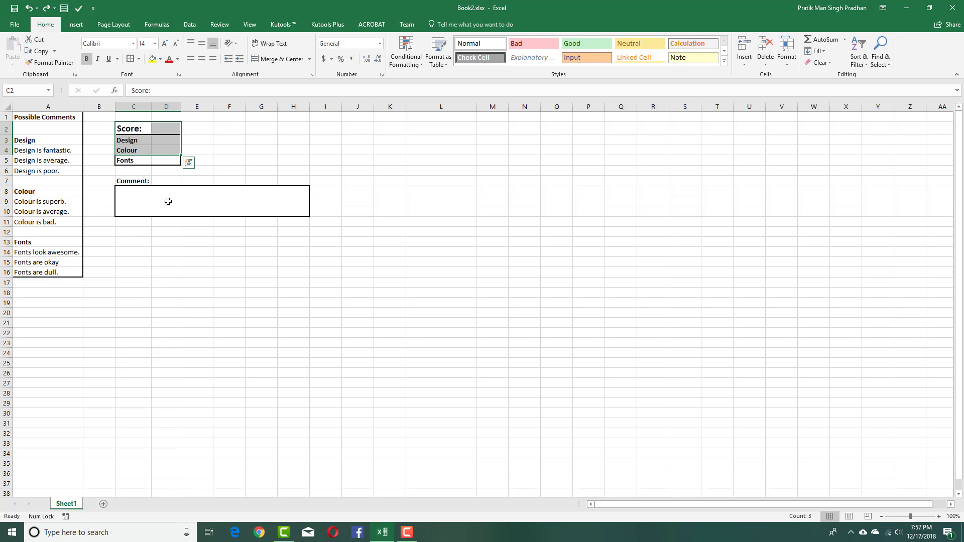
pyautogui.click(168, 200)
pyautogui.click(171, 225)
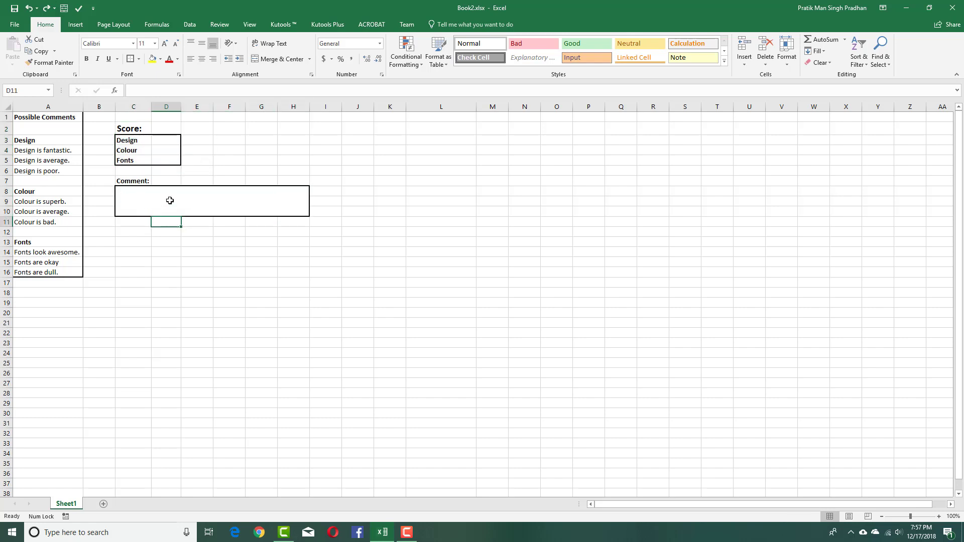
pyautogui.click(170, 200)
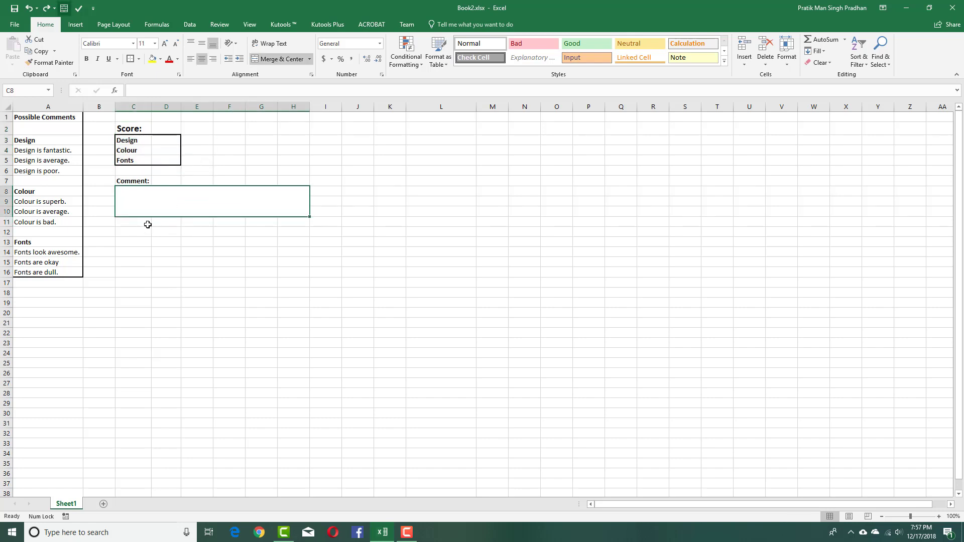
pyautogui.click(177, 235)
pyautogui.click(171, 198)
pyautogui.moveTo(166, 142); pyautogui.dragTo(164, 162)
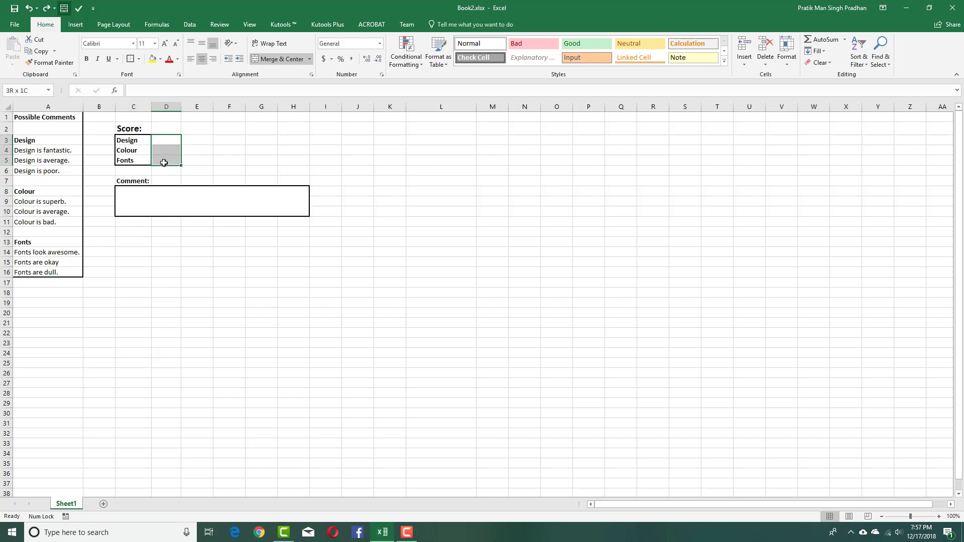
pyautogui.click(184, 252)
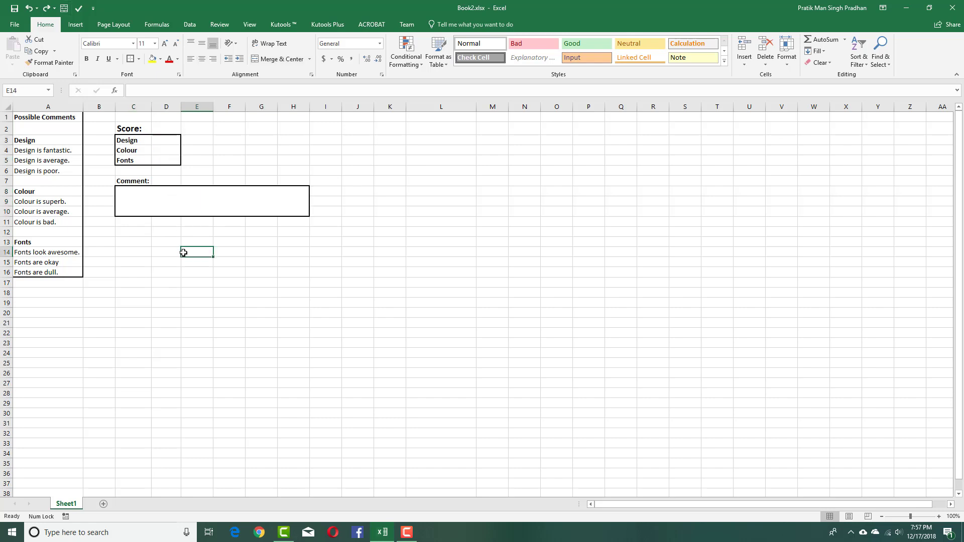
pyautogui.click(161, 139)
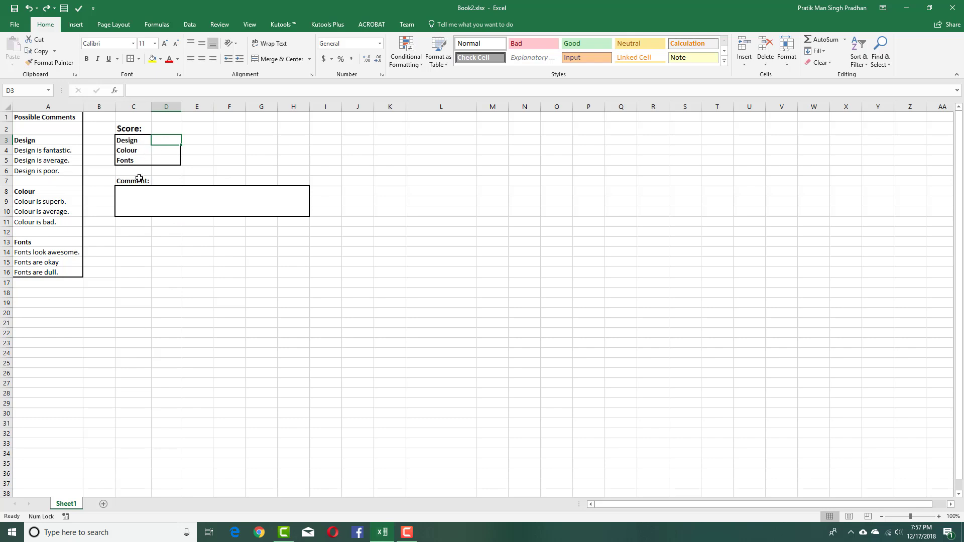
pyautogui.click(157, 204)
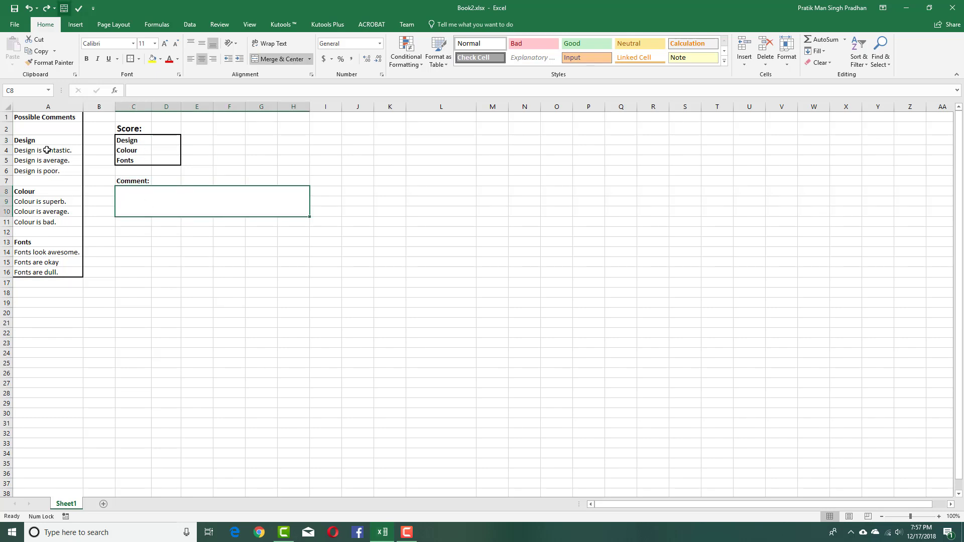
pyautogui.moveTo(170, 195)
pyautogui.mouseDown()
pyautogui.moveTo(188, 243)
pyautogui.moveTo(175, 194)
pyautogui.mouseUp()
# Enter the labels Design, Colour and Fonts in cells C18 to C20.
pyautogui.click(136, 292)
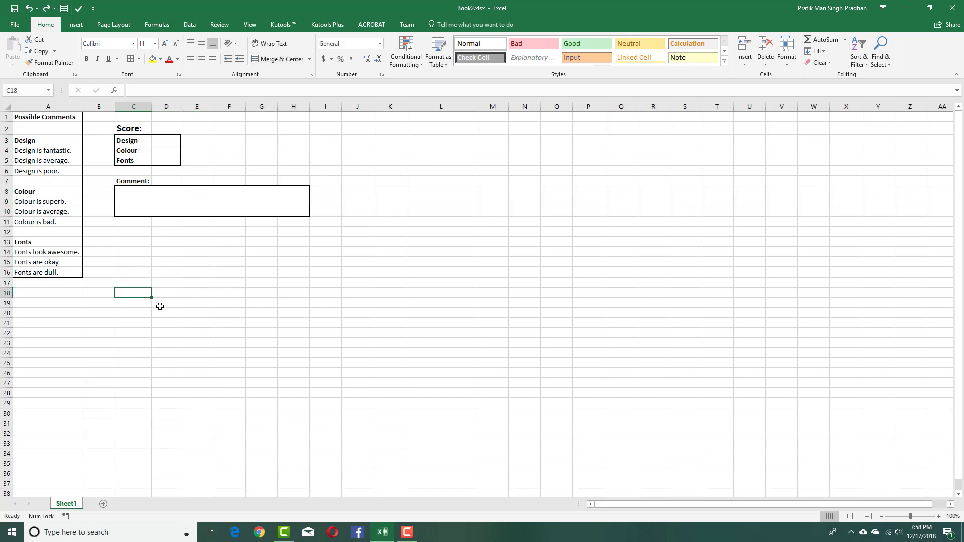
pyautogui.write('Design')
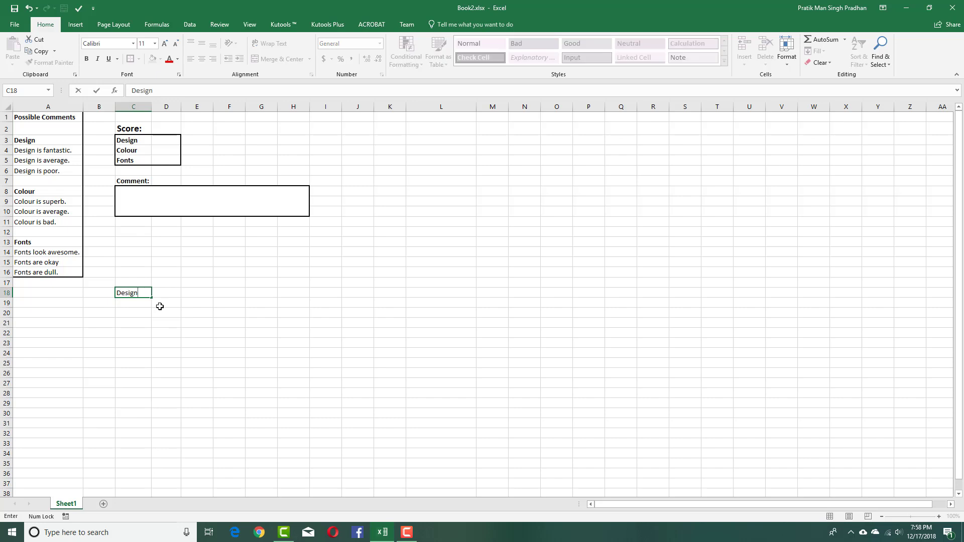
pyautogui.press('Return')
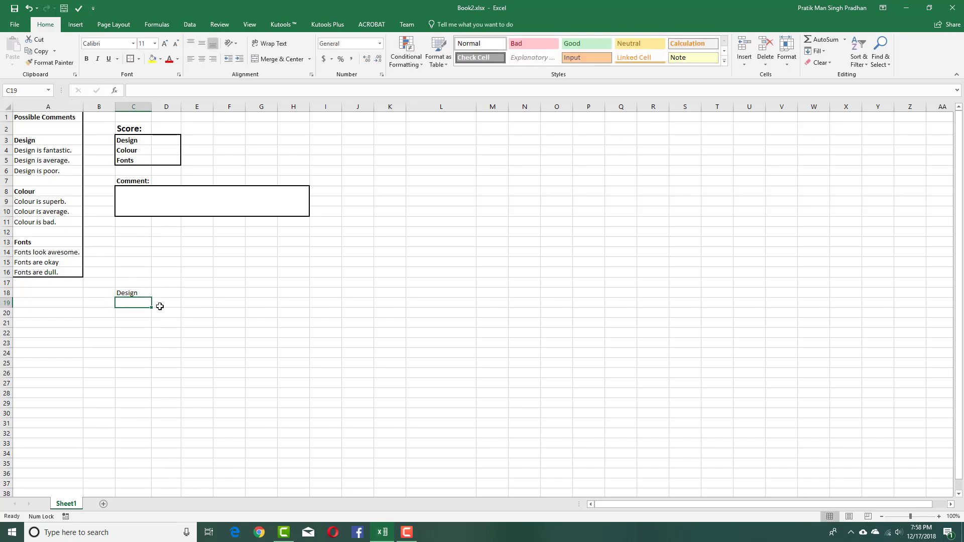
pyautogui.write('Colour')
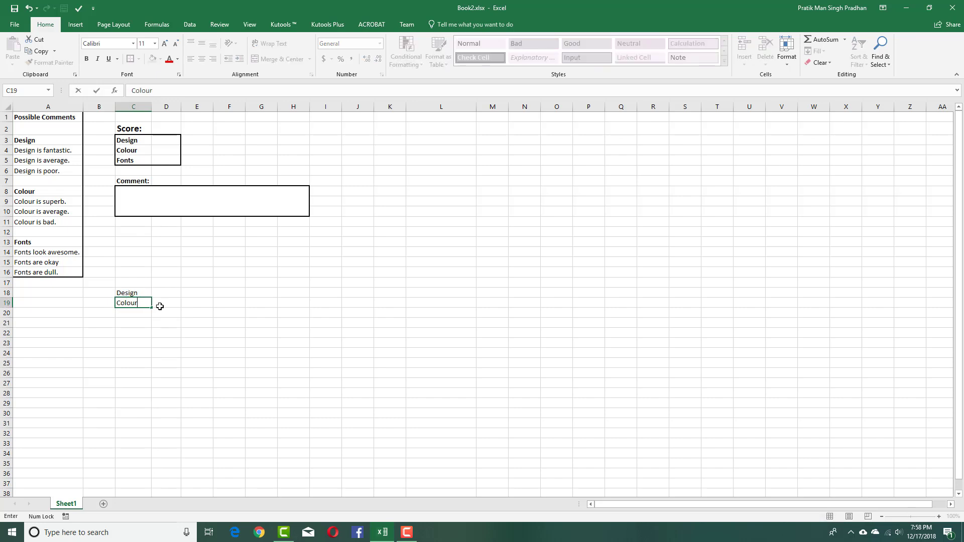
pyautogui.press('Return')
pyautogui.write('F')
pyautogui.click(170, 303)
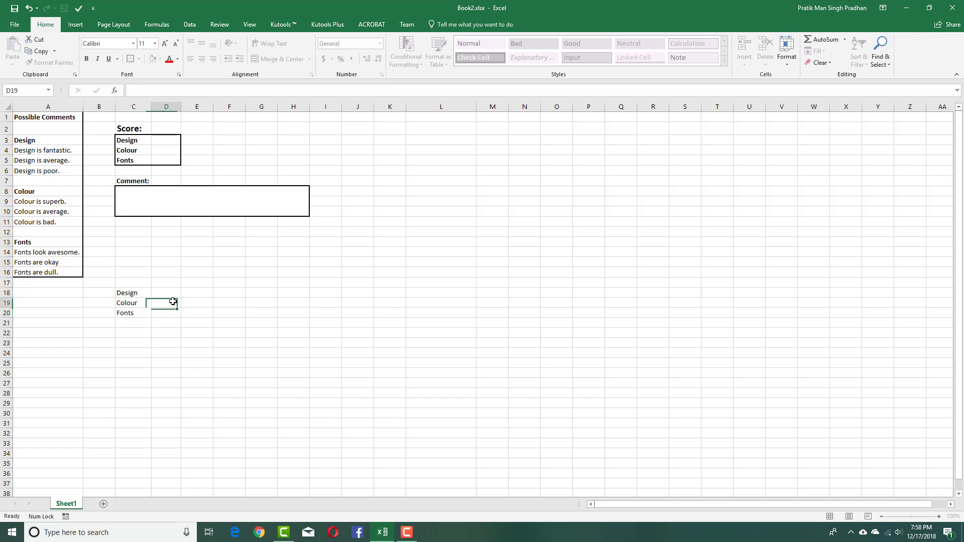
pyautogui.moveTo(142, 292); pyautogui.dragTo(145, 308)
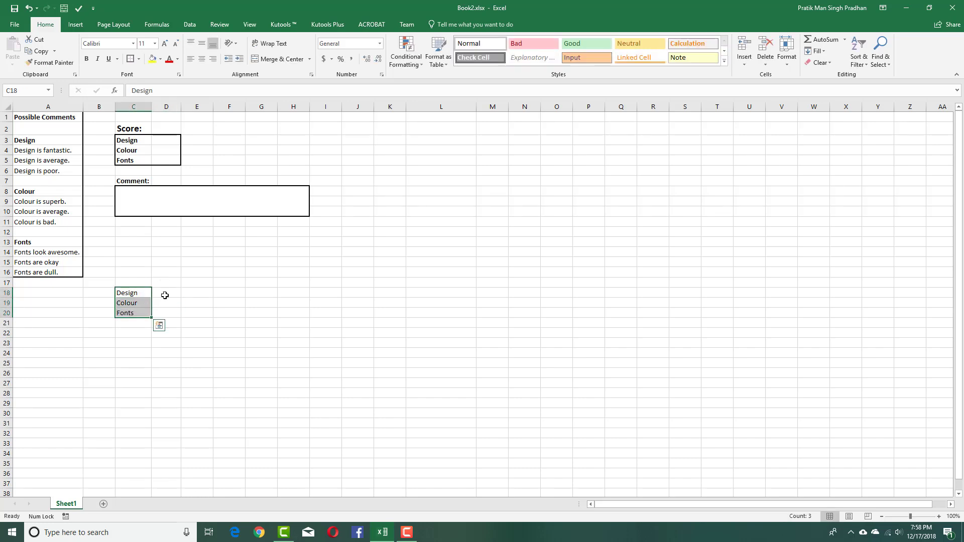
pyautogui.click(163, 295)
pyautogui.click(195, 343)
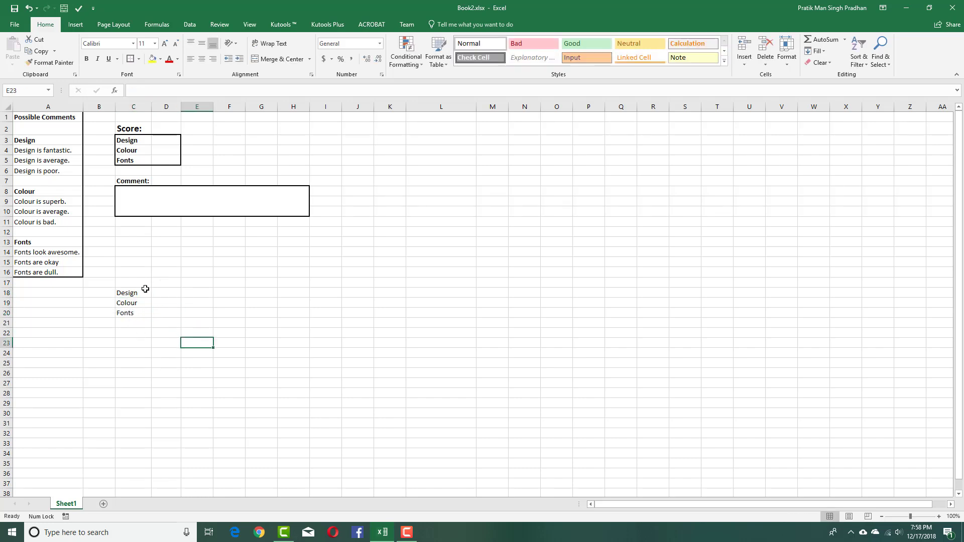
pyautogui.click(129, 293)
pyautogui.click(159, 294)
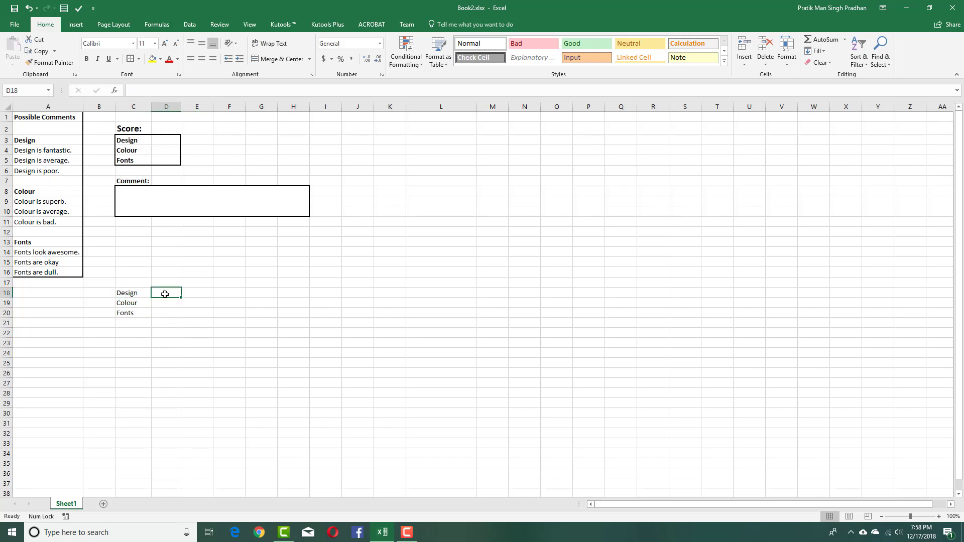
# Start D18's formula as =IF(D3=1,A6 so a Design score of 1 returns comment A6.
pyautogui.write('=')
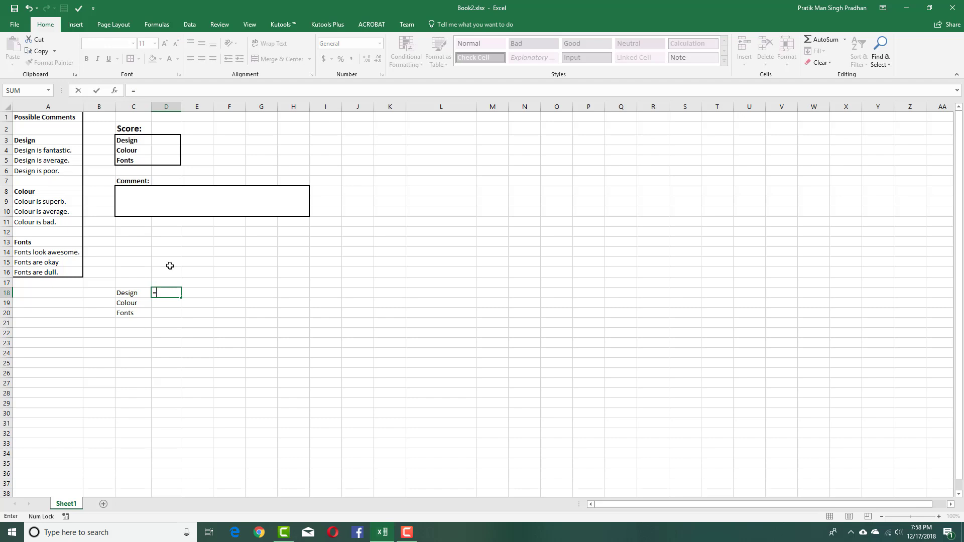
pyautogui.write('if')
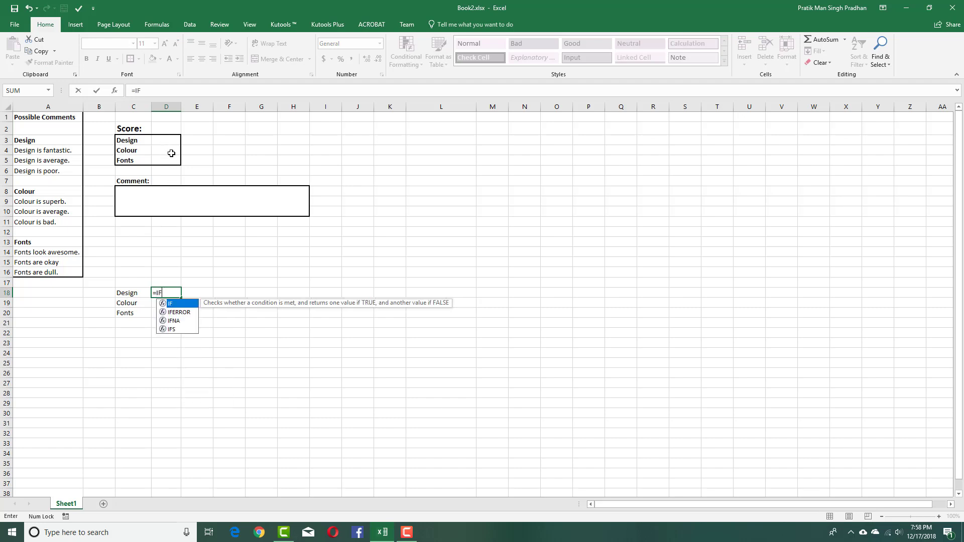
pyautogui.click(162, 143)
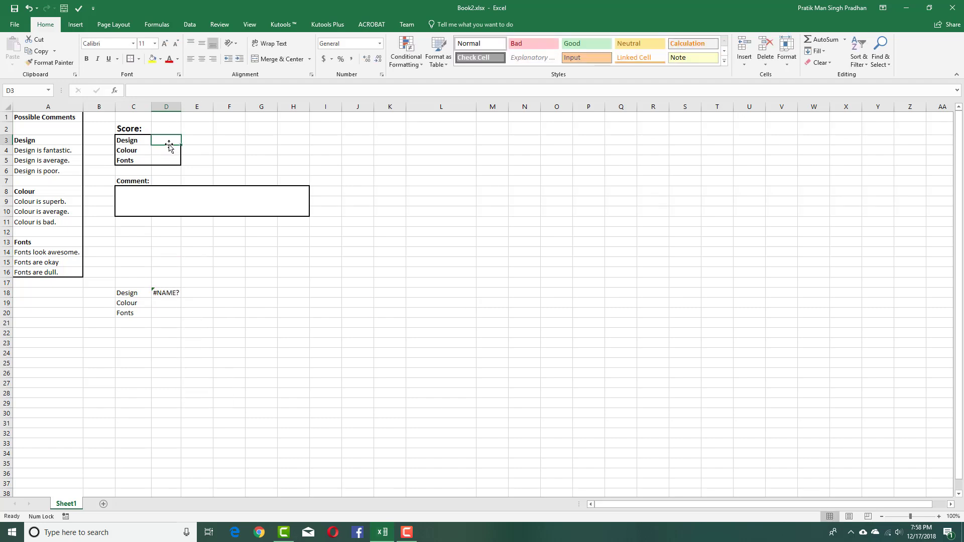
pyautogui.click(168, 292)
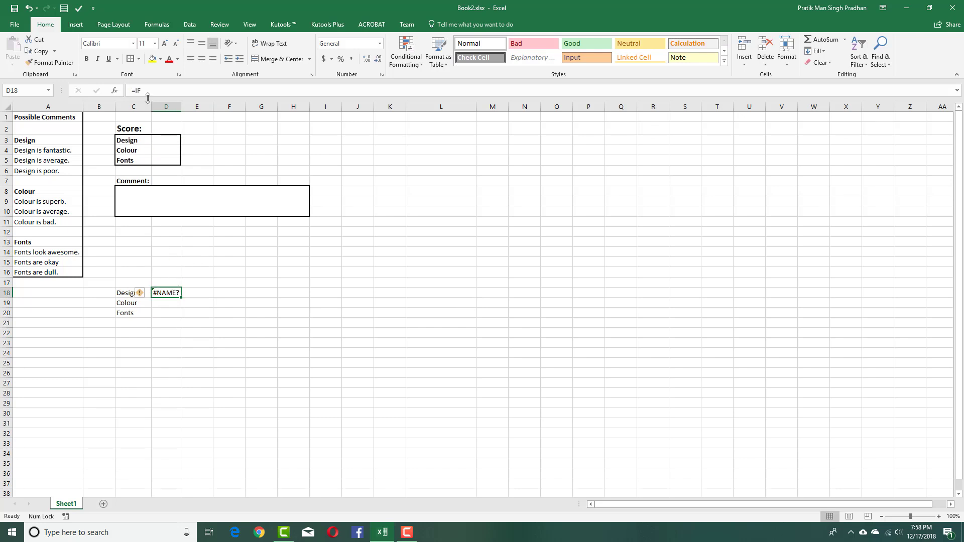
pyautogui.write('=IF(')
pyautogui.click(171, 142)
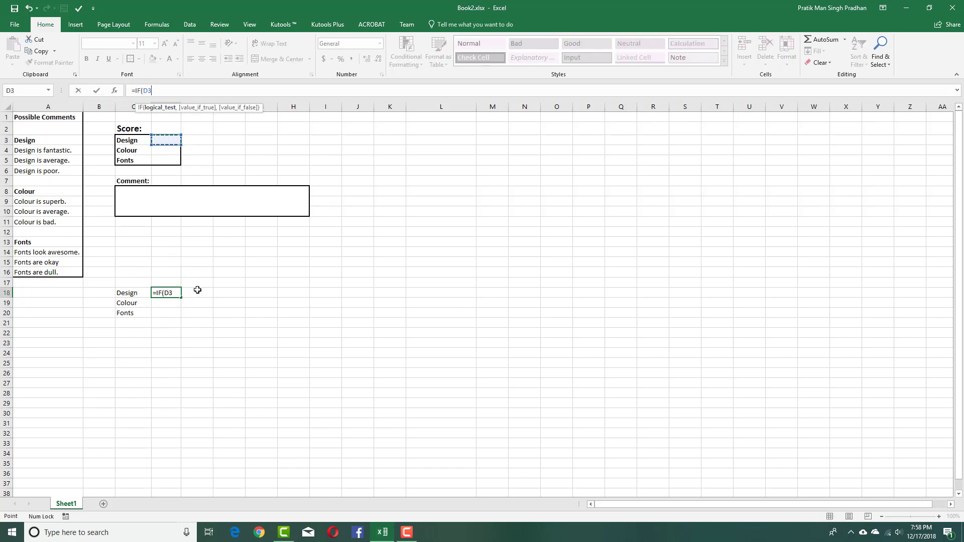
pyautogui.write('=1,')
pyautogui.click(59, 172)
# Nest IFs returning A5 when D3=2 and testing D3=A4 with a blank result, then commit.
pyautogui.write(',')
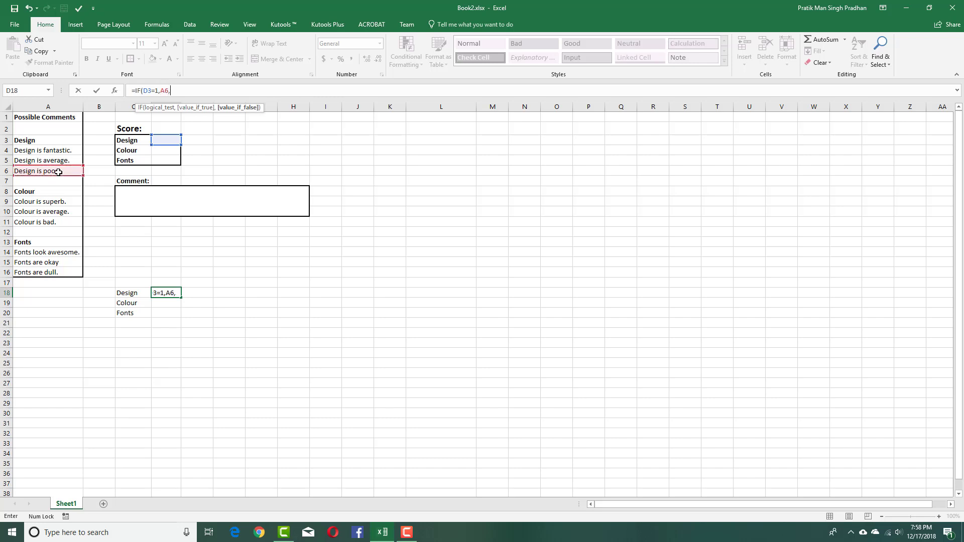
pyautogui.write('IF')
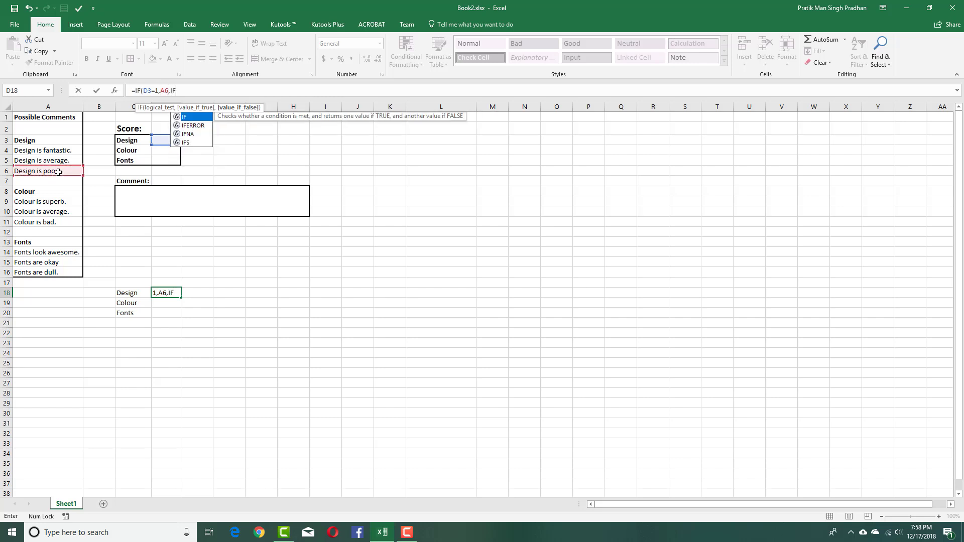
pyautogui.write('(')
pyautogui.click(169, 140)
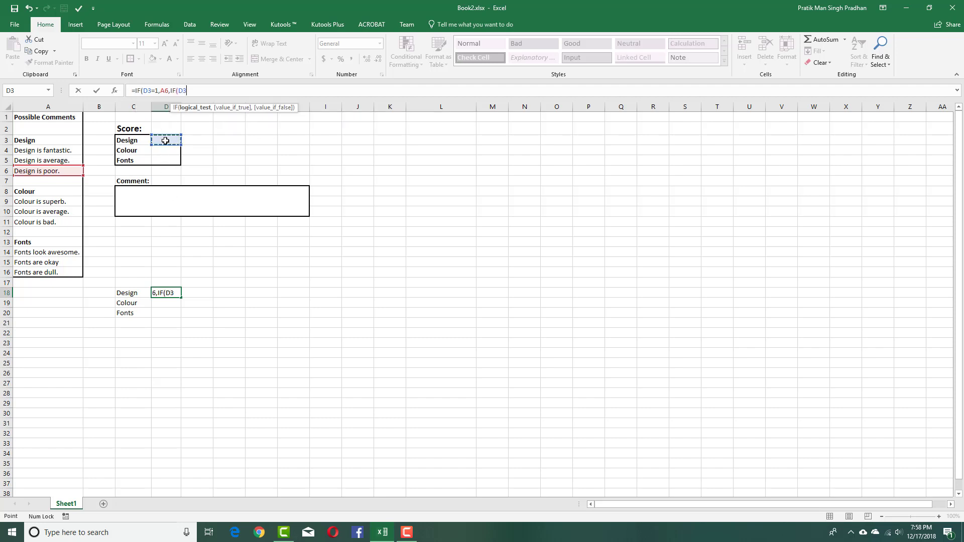
pyautogui.write('=2,')
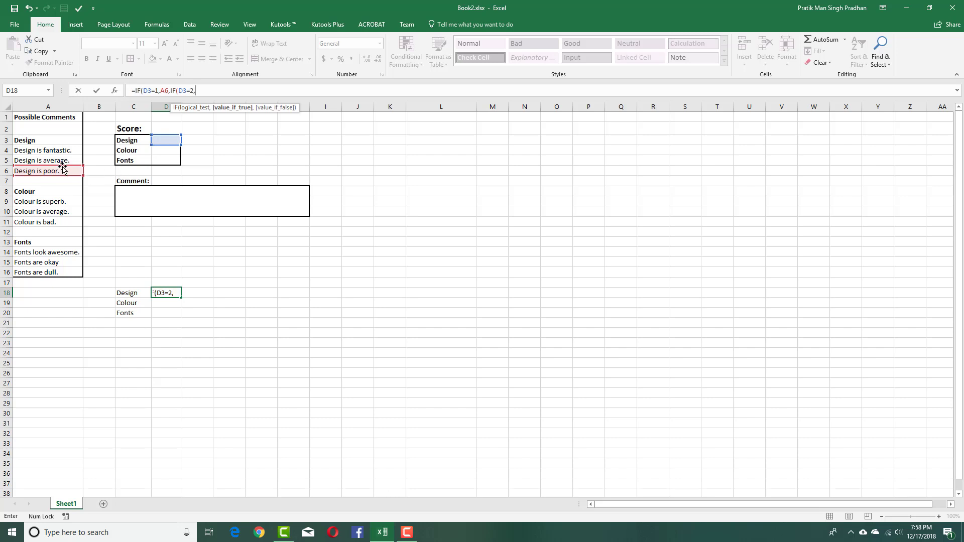
pyautogui.click(58, 160)
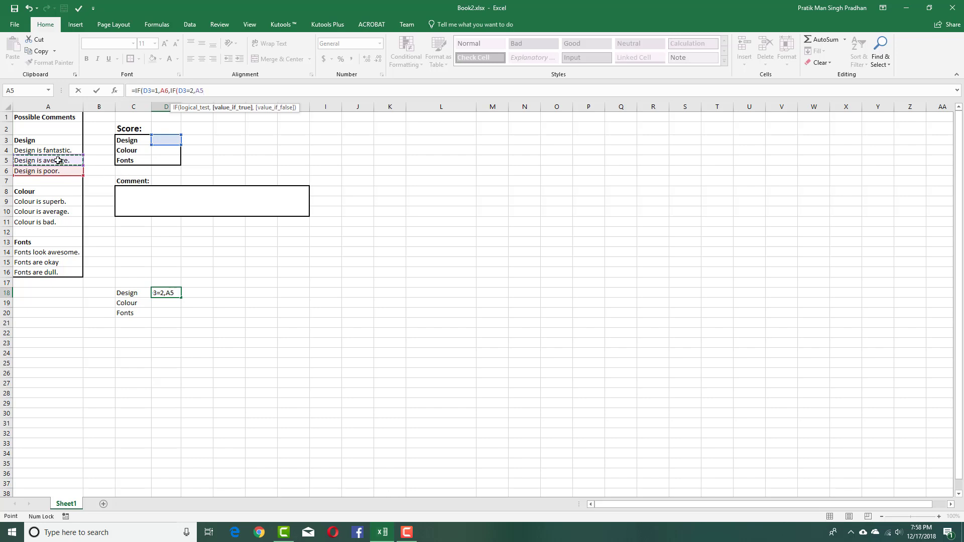
pyautogui.write(',IF(')
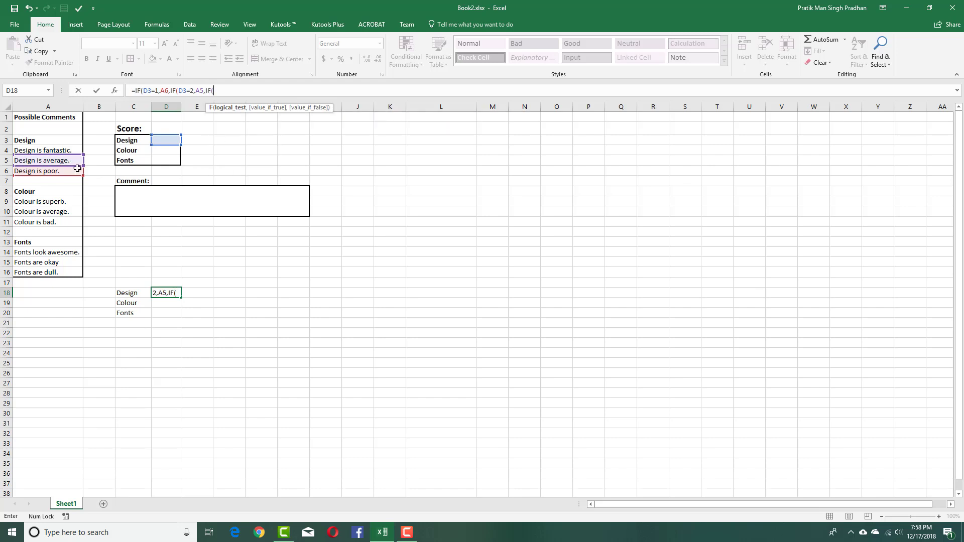
pyautogui.click(160, 139)
pyautogui.write('=')
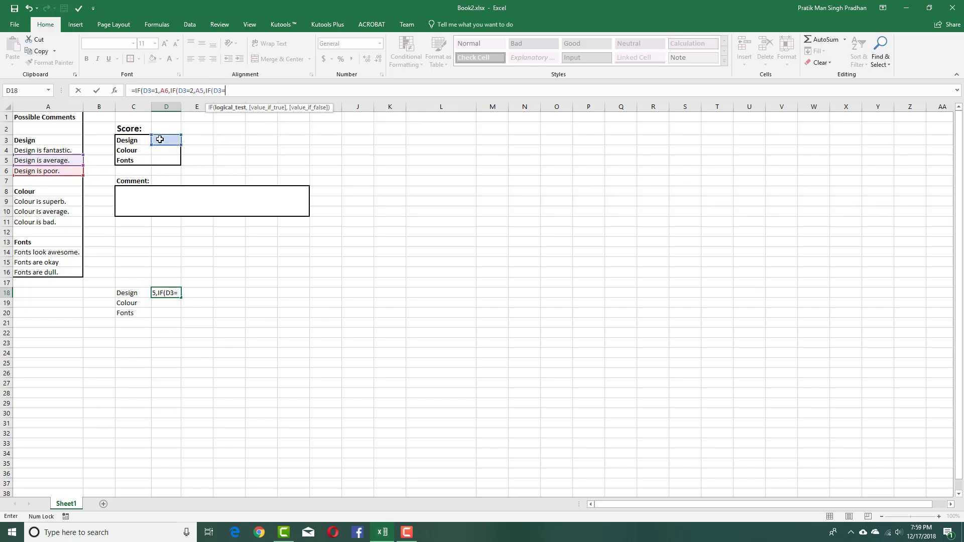
pyautogui.click(72, 150)
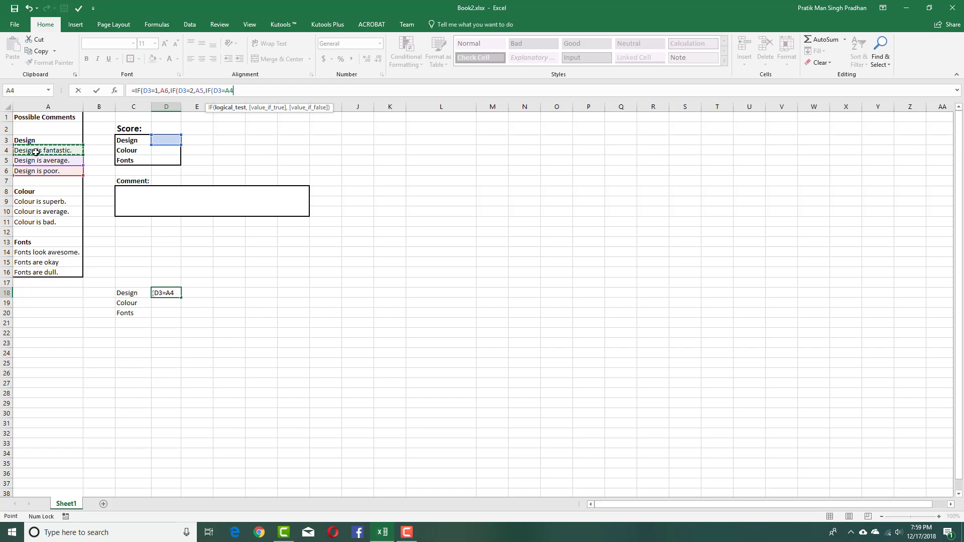
pyautogui.write(',')
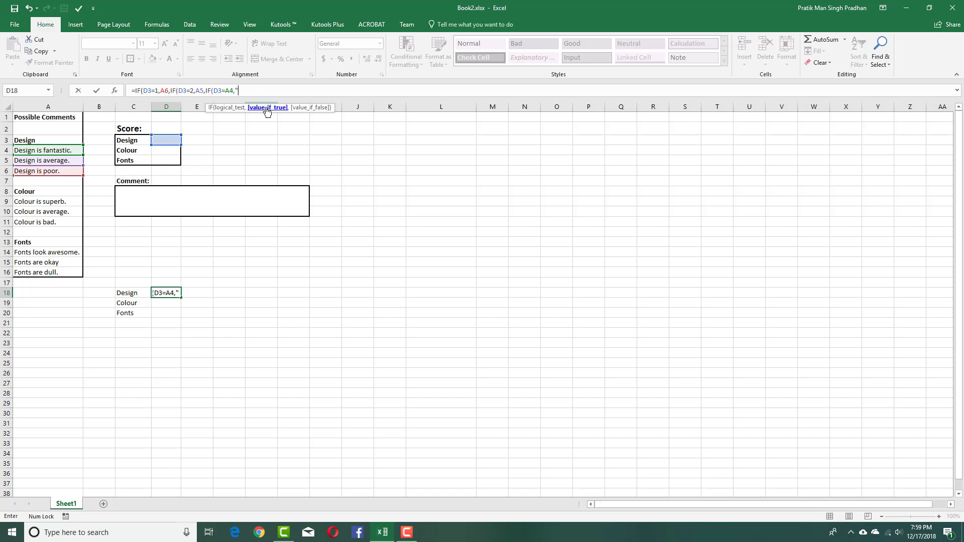
pyautogui.write('"')
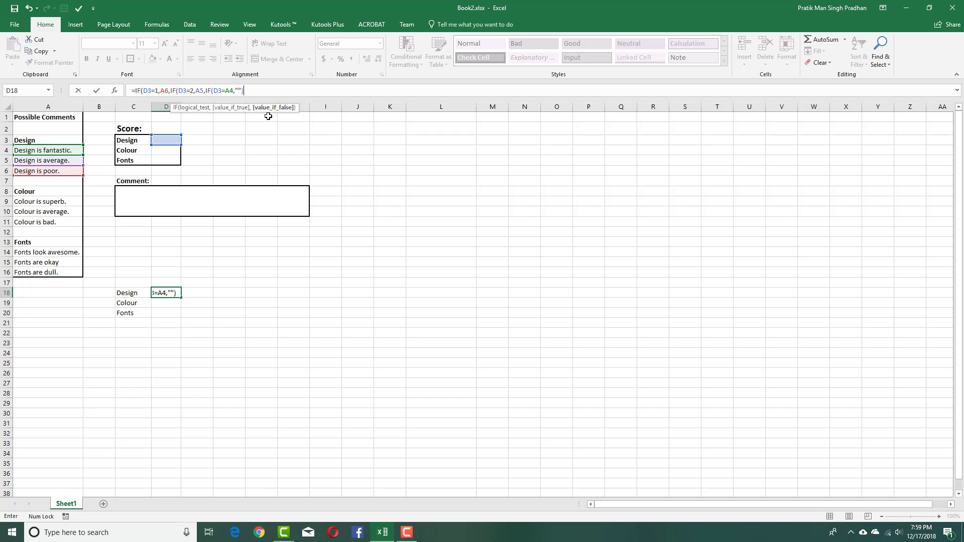
pyautogui.write(')')
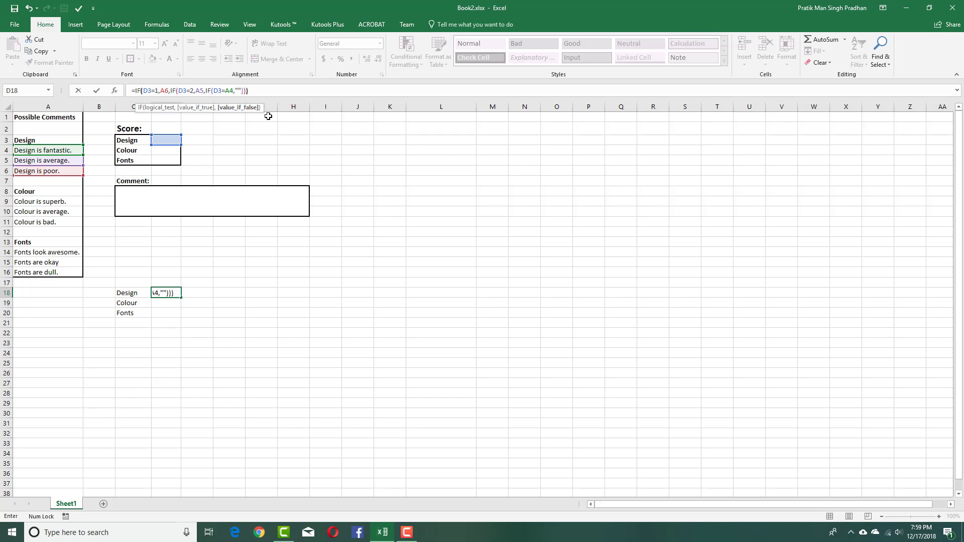
pyautogui.hotkey('ctrl', 'Return')
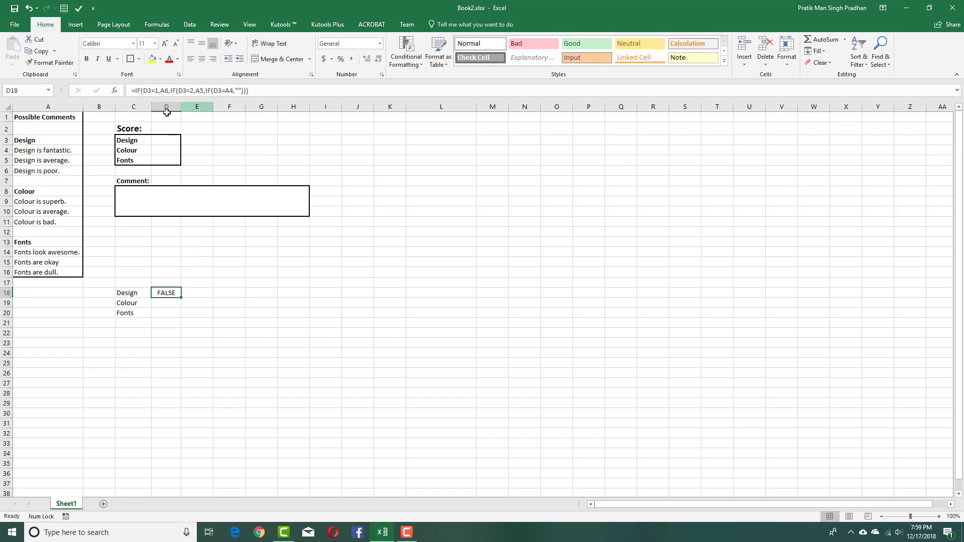
# Fix D18's third IF to IF(D3=3,A4,"") so the cell shows blank instead of FALSE.
pyautogui.click(156, 90)
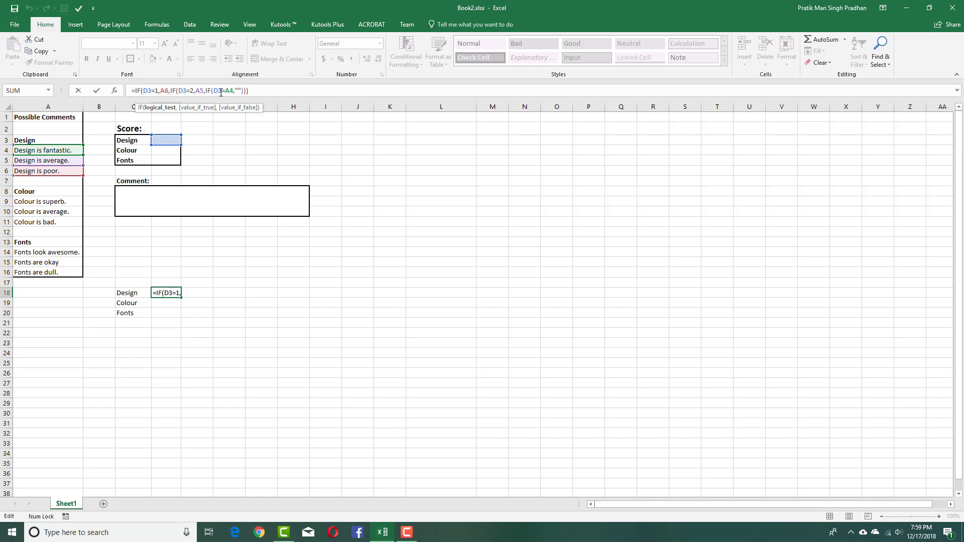
pyautogui.click(237, 90)
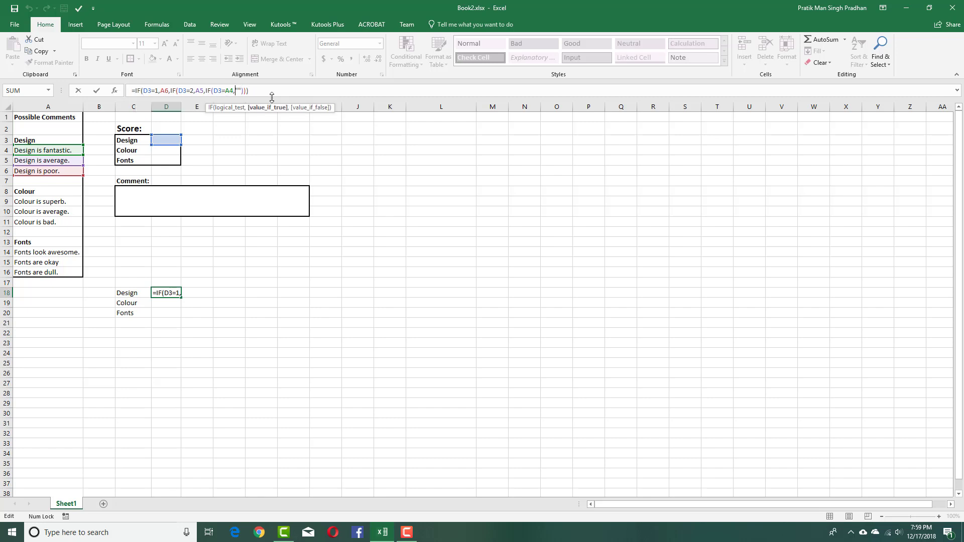
pyautogui.write(',')
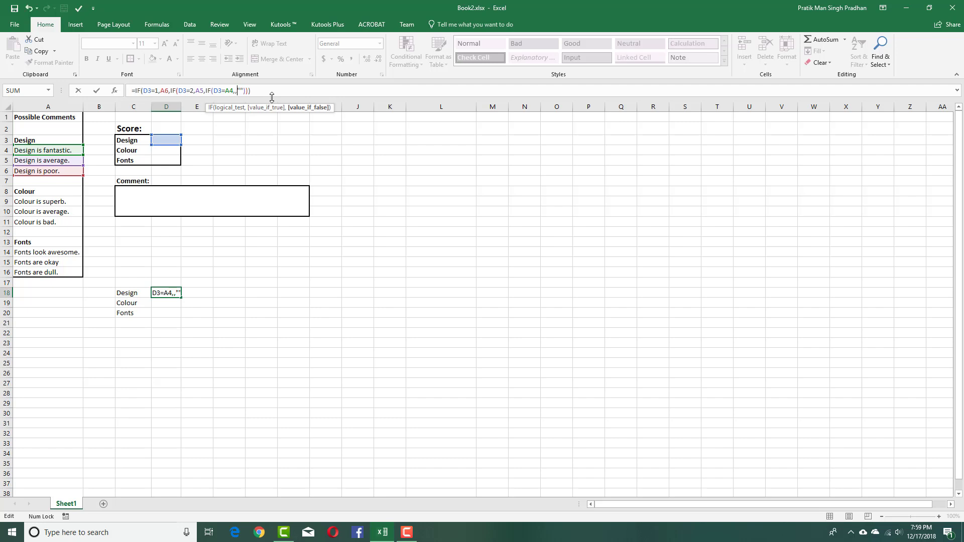
pyautogui.click(235, 91)
pyautogui.click(63, 151)
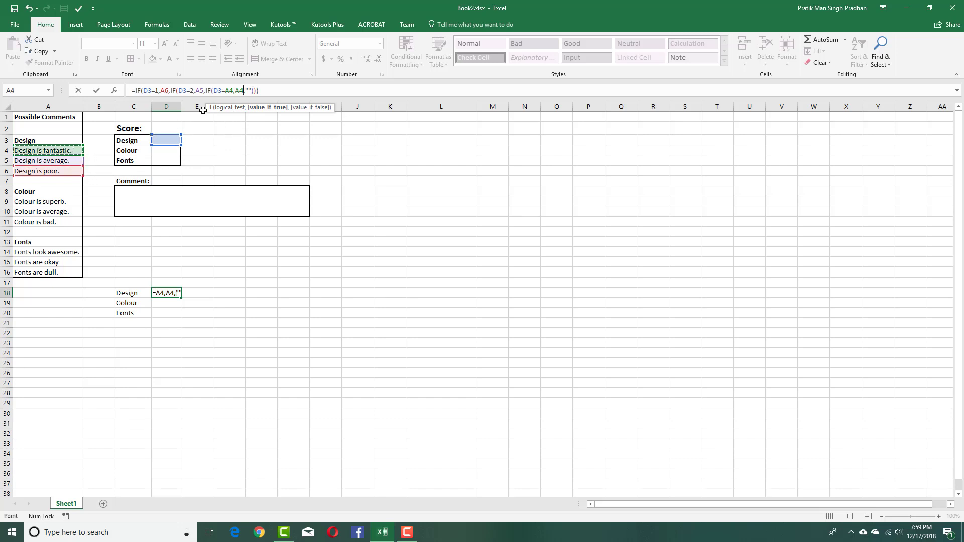
pyautogui.click(235, 92)
pyautogui.press('BackSpace')
pyautogui.press('BackSpace')
pyautogui.press('BackSpace')
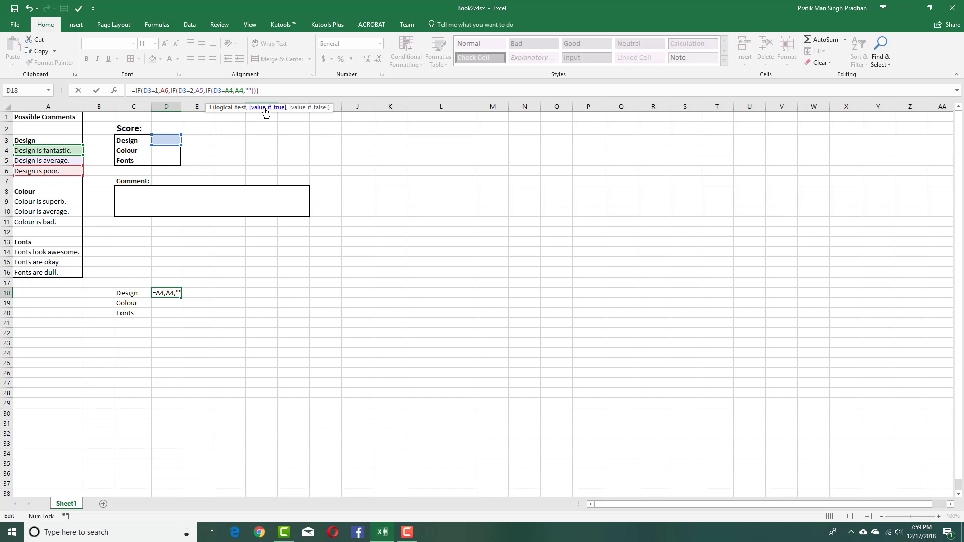
pyautogui.click(159, 139)
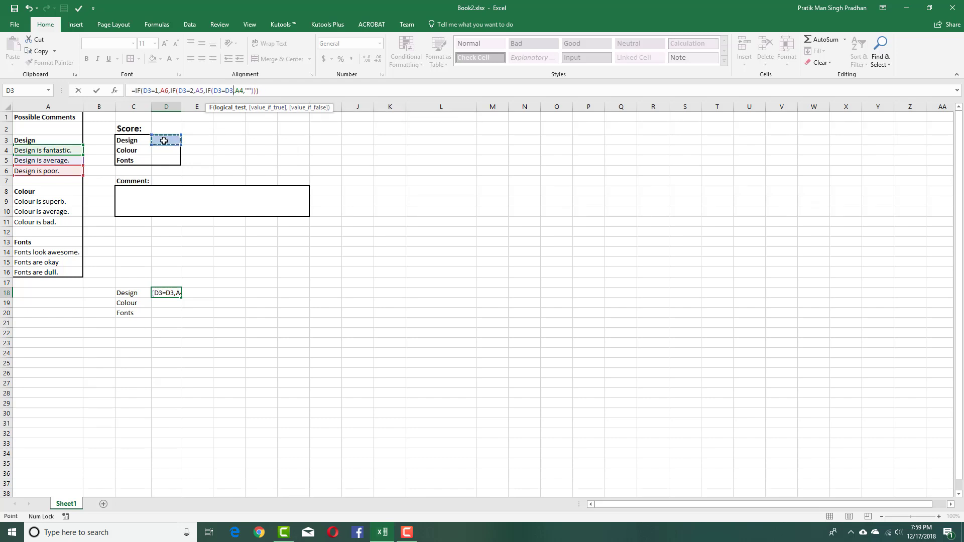
pyautogui.press('BackSpace')
pyautogui.press('BackSpace')
pyautogui.write('3')
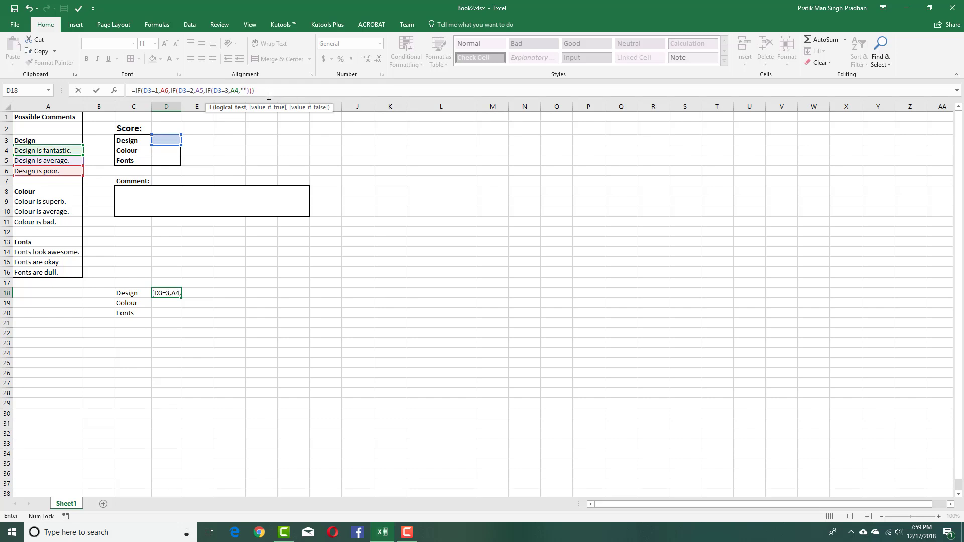
pyautogui.click(267, 92)
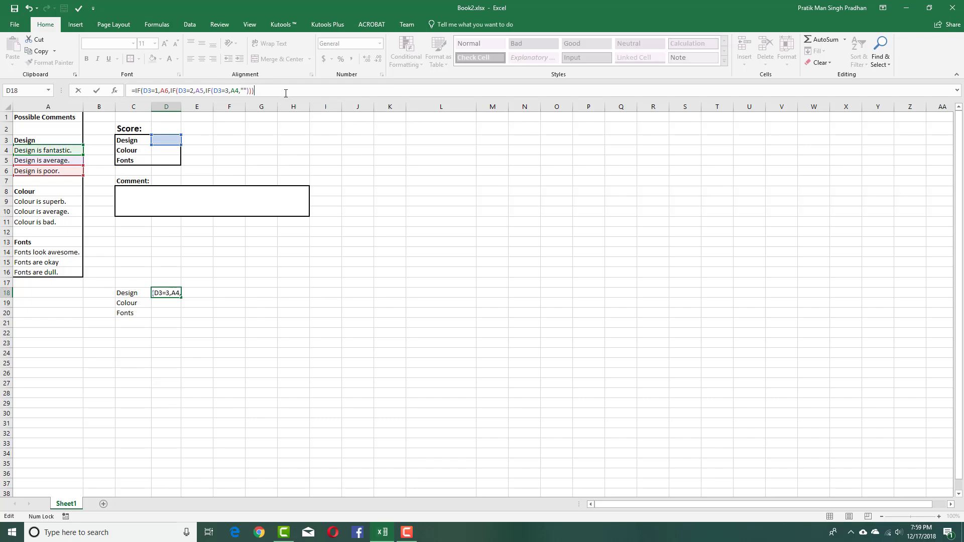
pyautogui.press('Return')
pyautogui.press('Up')
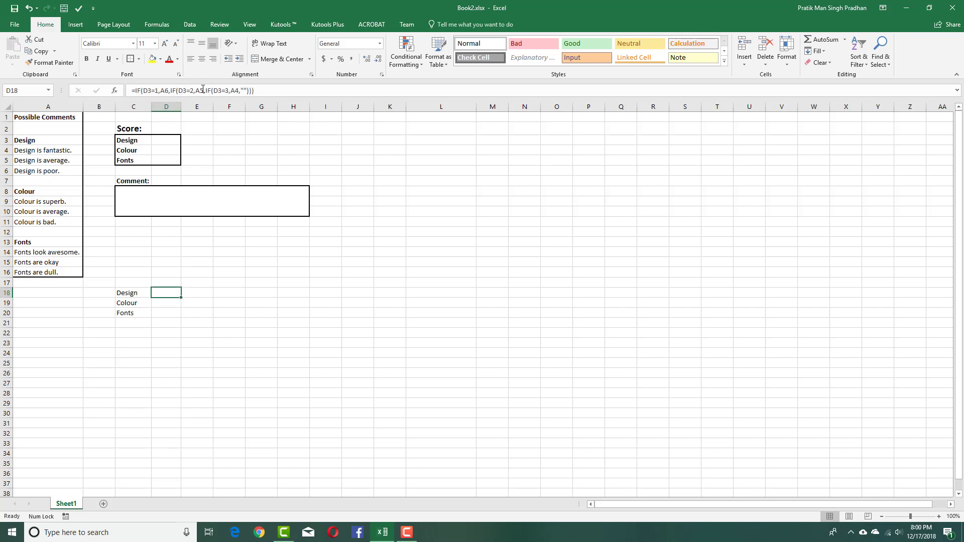
# Test Design scores 1, 2 and 3 in D3 and check D18's matching comment.
pyautogui.click(173, 143)
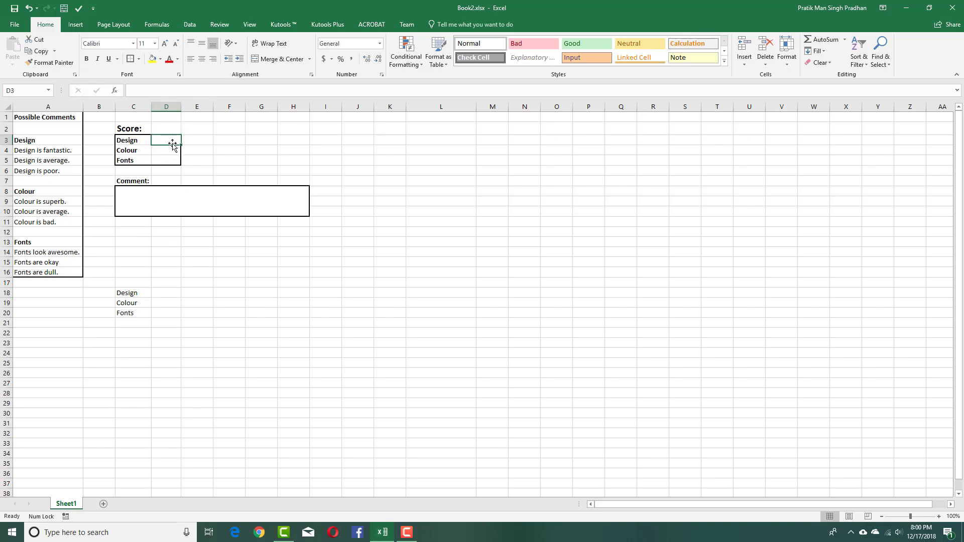
pyautogui.click(168, 293)
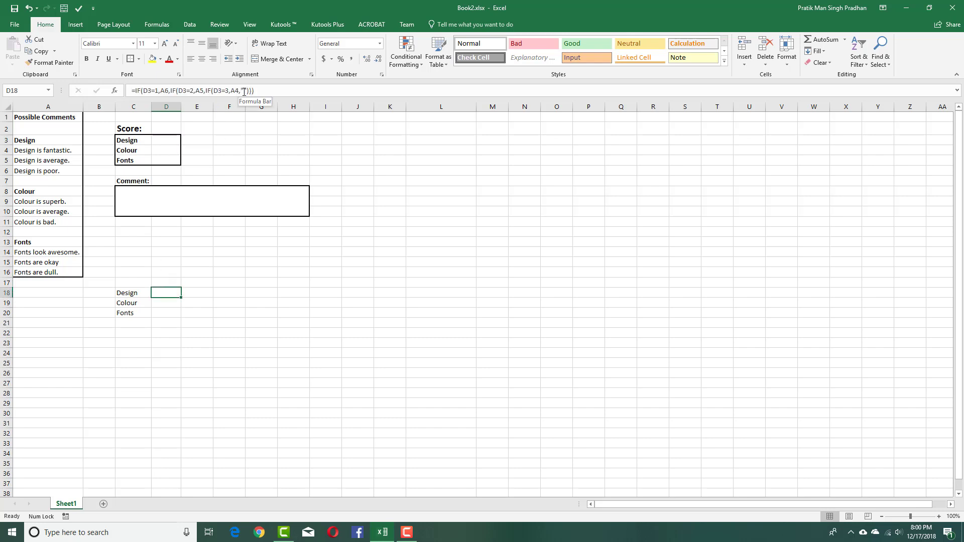
pyautogui.click(171, 142)
pyautogui.write('1')
pyautogui.hotkey('ctrl', 'Return')
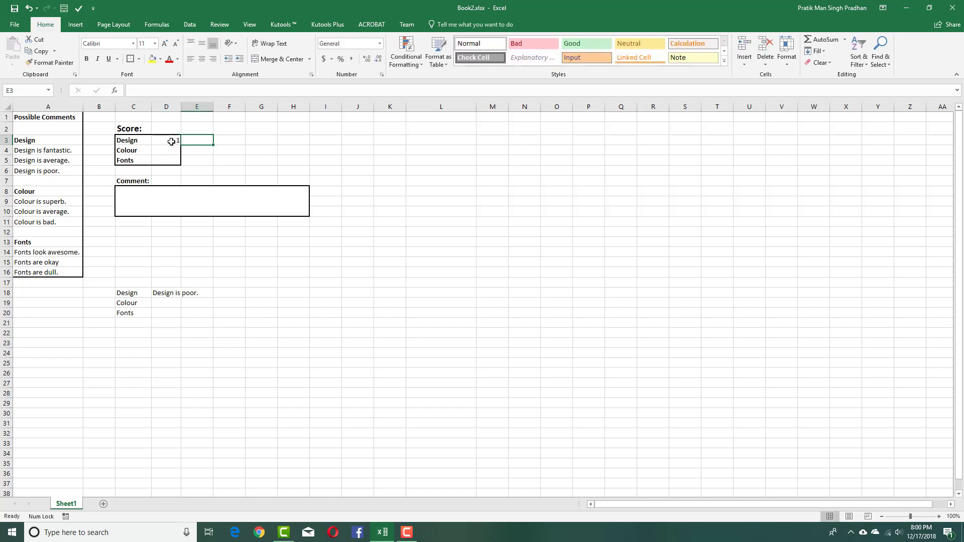
pyautogui.write('2')
pyautogui.press('Tab')
pyautogui.press('Left')
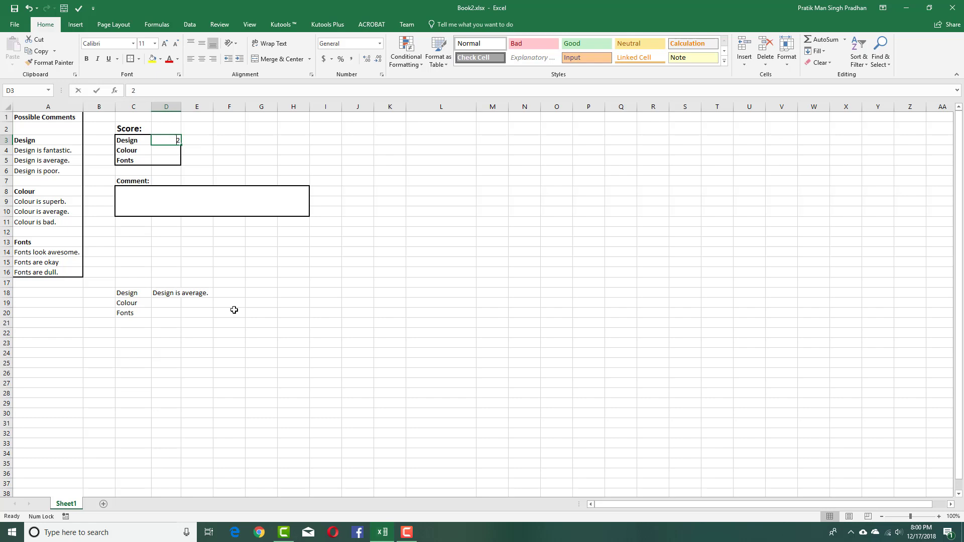
pyautogui.write('3')
pyautogui.press('Tab')
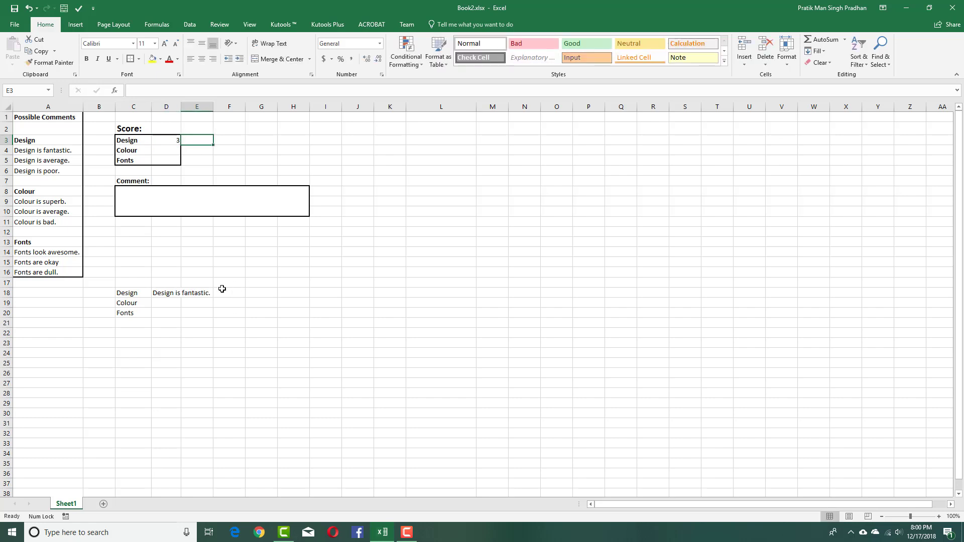
# Fill D18's formula down to D19 and view the Auto Fill Options.
pyautogui.click(175, 292)
pyautogui.moveTo(181, 296); pyautogui.dragTo(184, 305)
pyautogui.click(189, 314)
# Edit D19's formula to return comments A11, A10 and A9 for Colour scores 1, 2, 3.
pyautogui.click(144, 324)
pyautogui.click(165, 300)
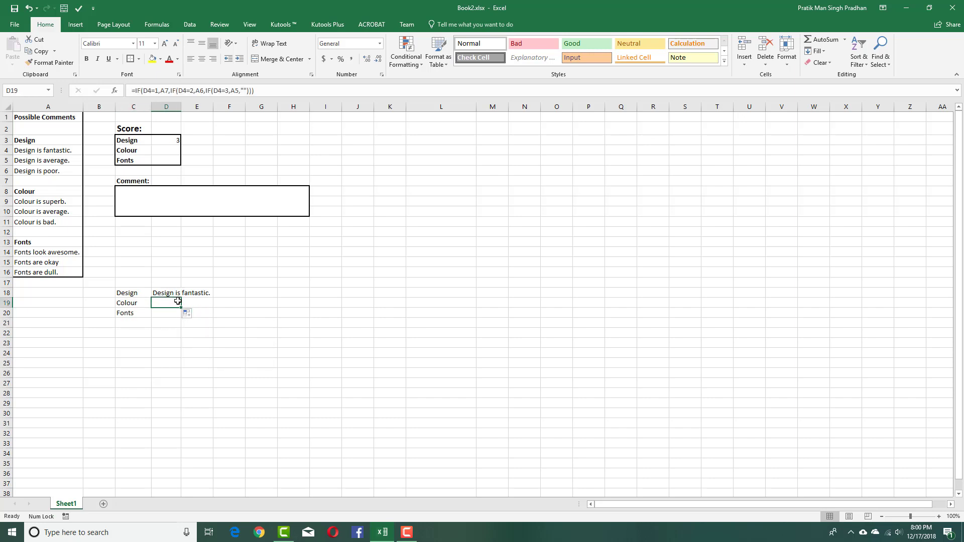
pyautogui.click(146, 91)
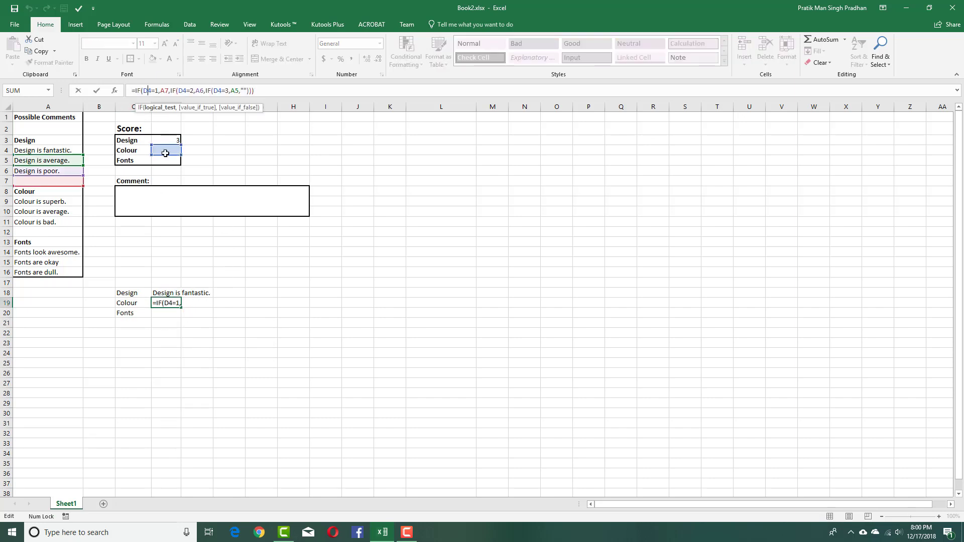
pyautogui.click(167, 91)
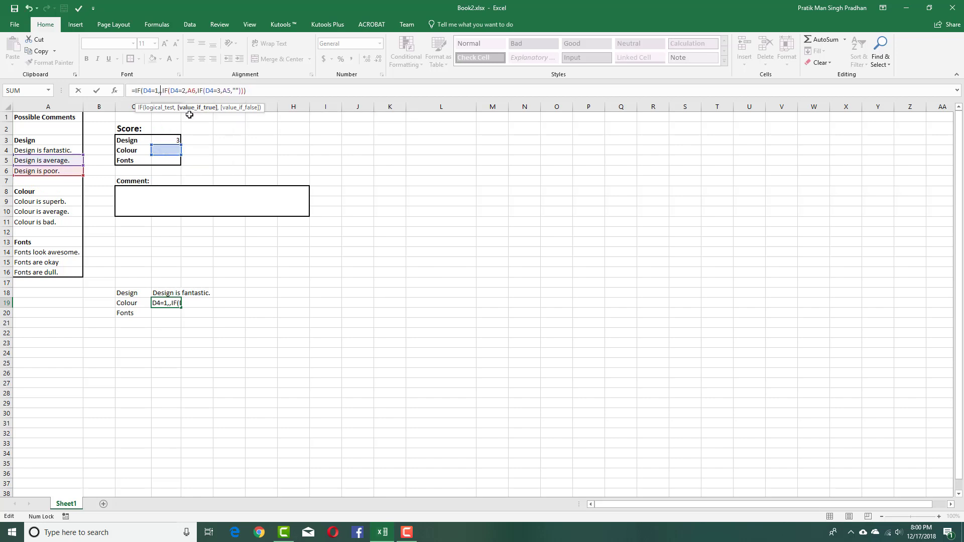
pyautogui.click(51, 223)
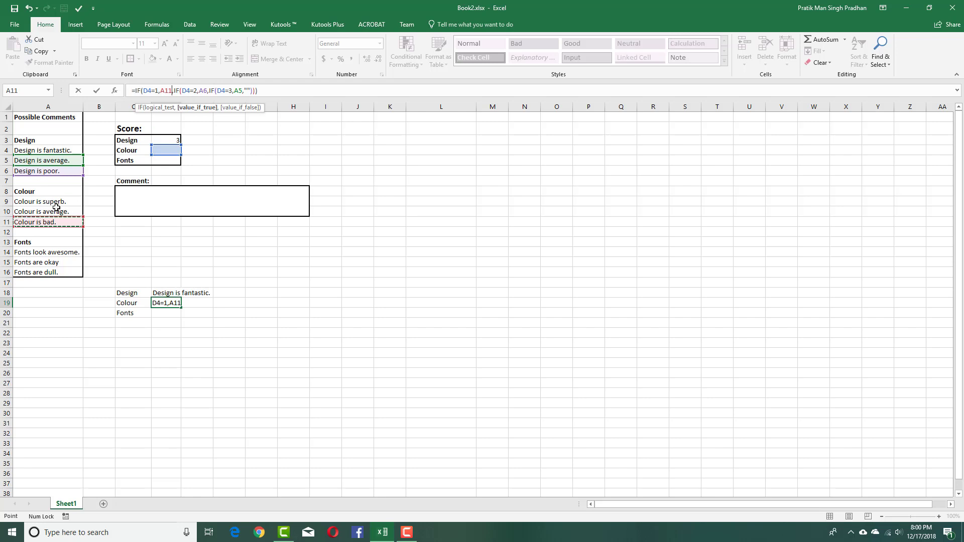
pyautogui.click(207, 91)
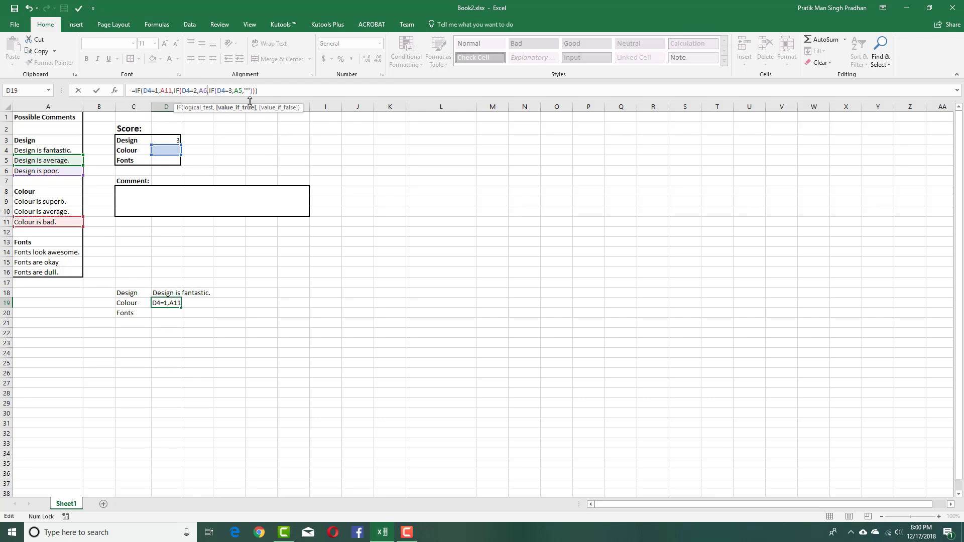
pyautogui.press('BackSpace')
pyautogui.press('BackSpace')
pyautogui.write('A10')
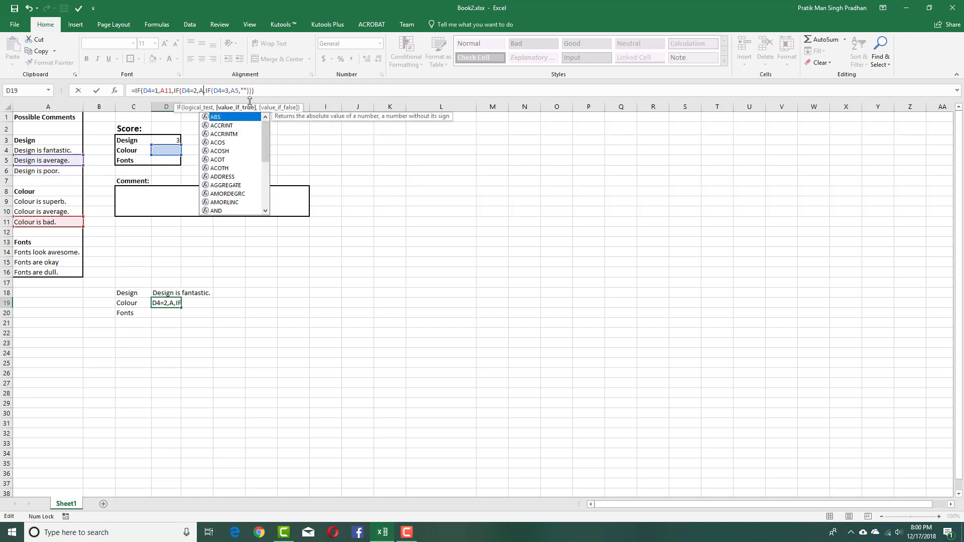
pyautogui.click(247, 92)
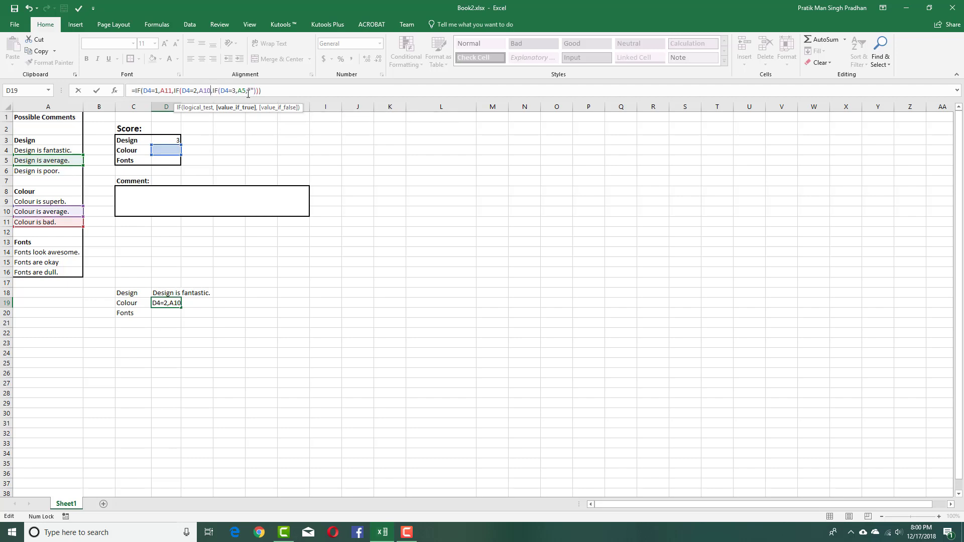
pyautogui.click(246, 90)
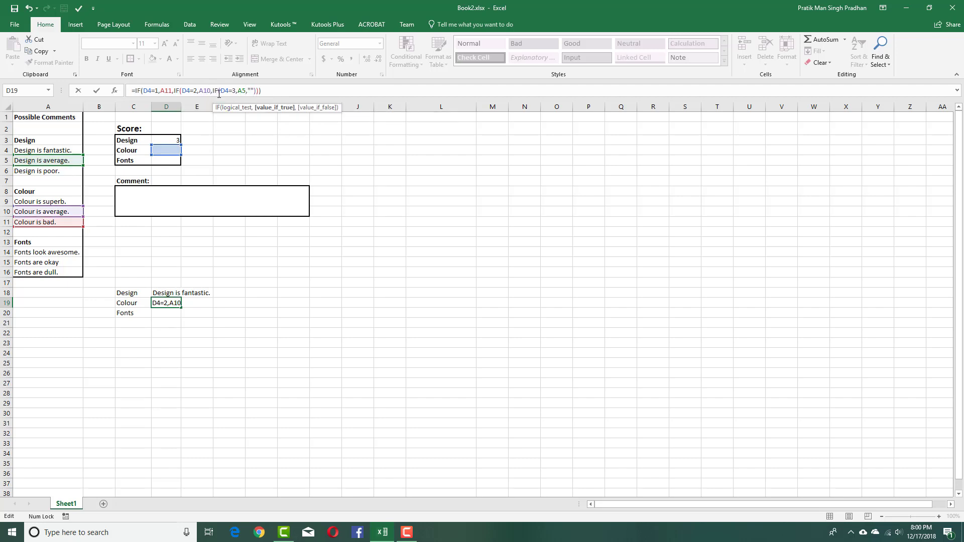
pyautogui.press('BackSpace')
pyautogui.write('9')
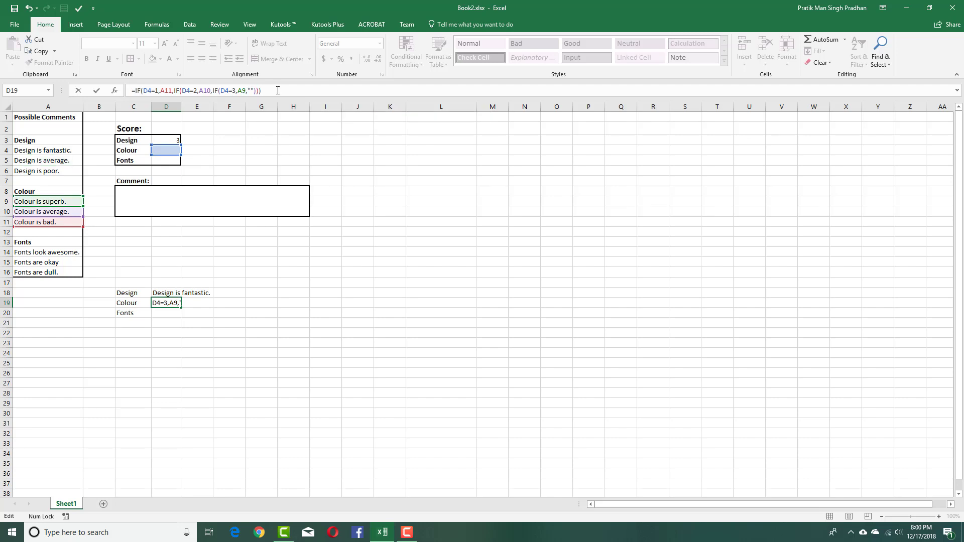
pyautogui.press('Return')
# Enter a Colour score of 2 in D4 so D19 shows 'Colour is average.'.
pyautogui.click(172, 303)
pyautogui.click(174, 152)
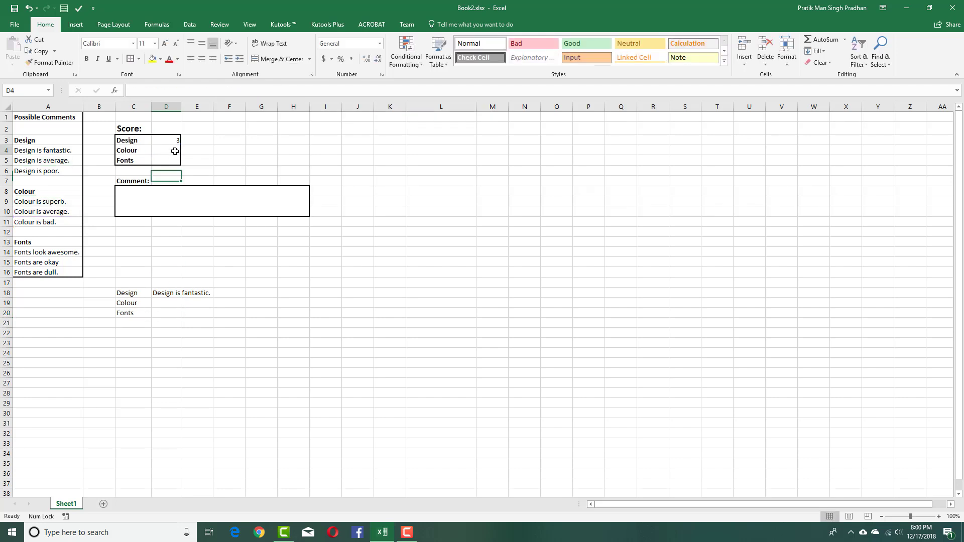
pyautogui.write('2')
pyautogui.click(289, 253)
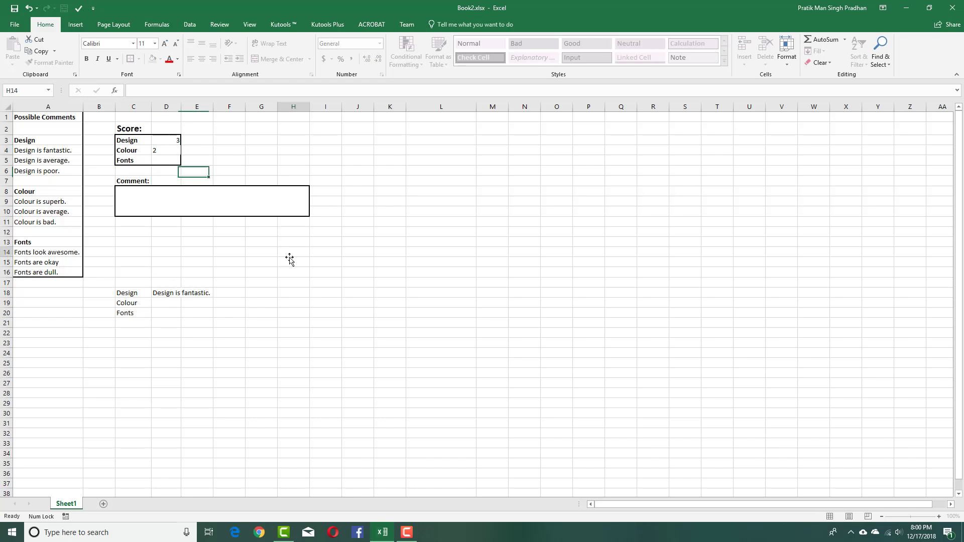
pyautogui.click(172, 313)
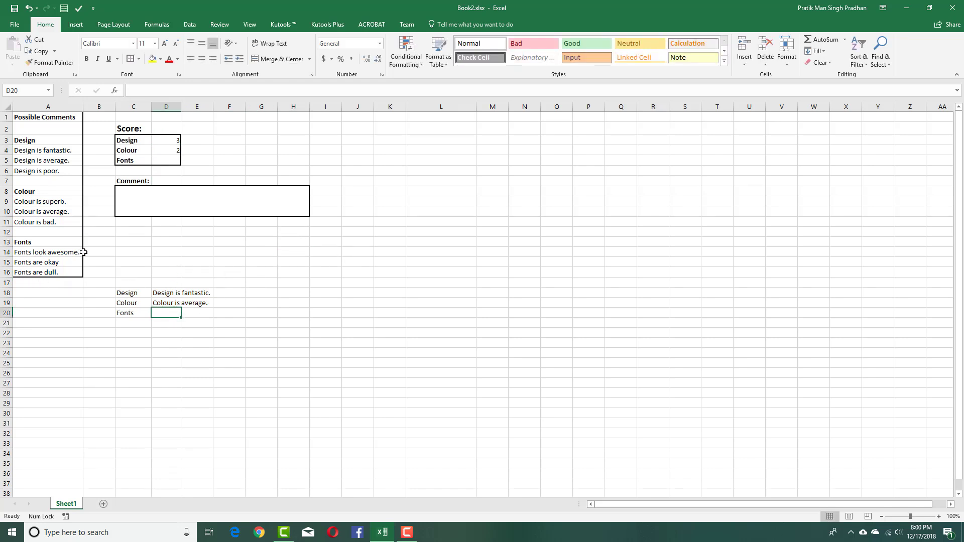
# Copy D19's formula into D20 and change its comment references to A16, A15 and A14.
pyautogui.click(164, 304)
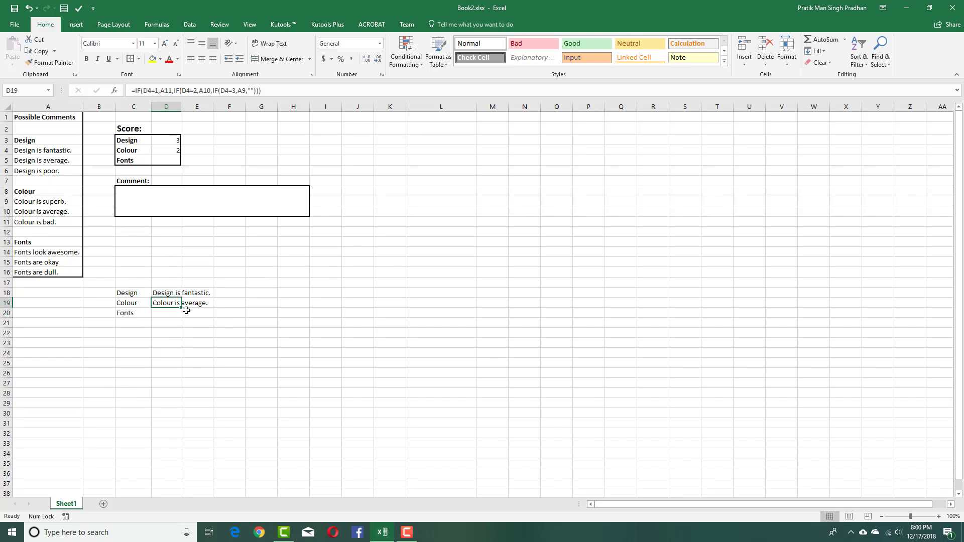
pyautogui.moveTo(181, 308); pyautogui.dragTo(183, 317)
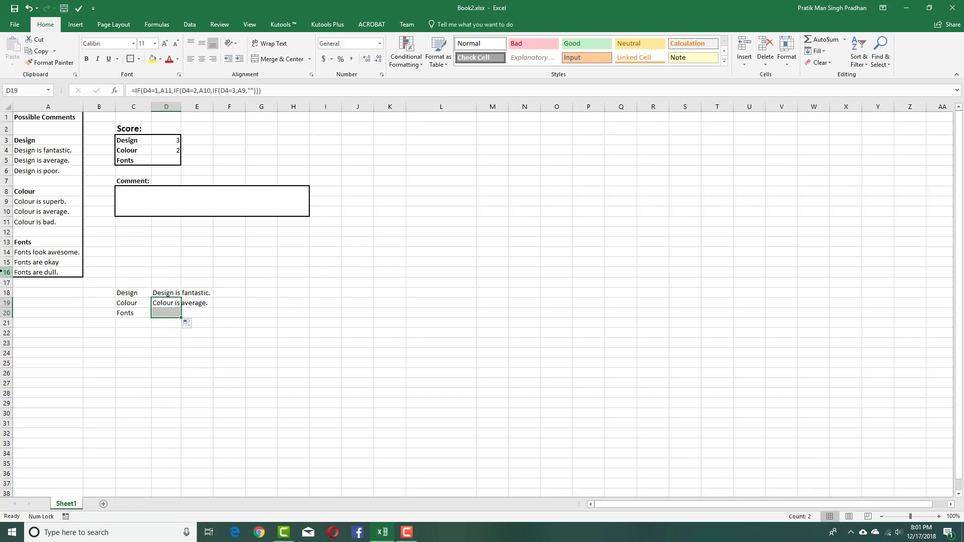
pyautogui.click(168, 327)
pyautogui.click(171, 312)
pyautogui.click(170, 91)
pyautogui.press('Delete')
pyautogui.write('6')
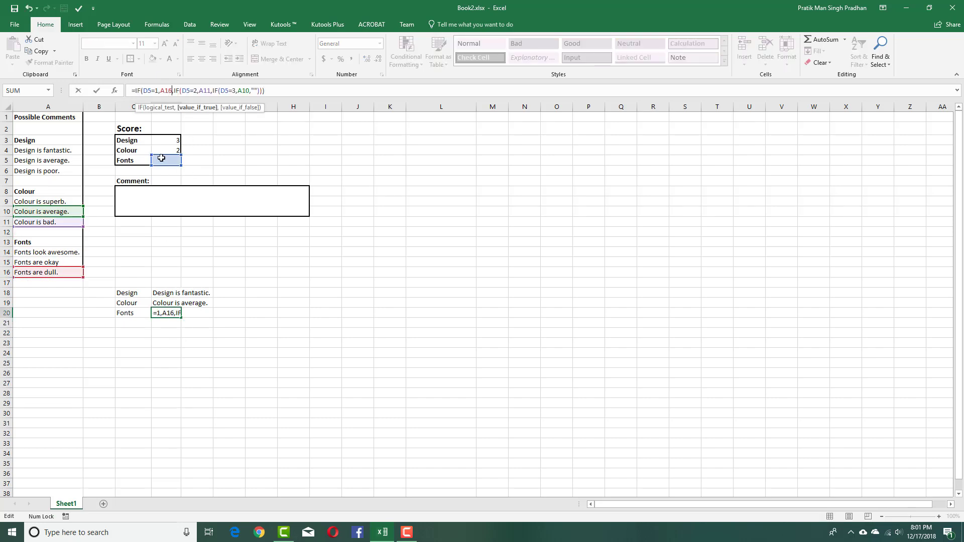
pyautogui.click(212, 92)
pyautogui.press('BackSpace')
pyautogui.write('5')
pyautogui.click(249, 90)
pyautogui.press('BackSpace')
pyautogui.write('4')
pyautogui.hotkey('ctrl', 'Return')
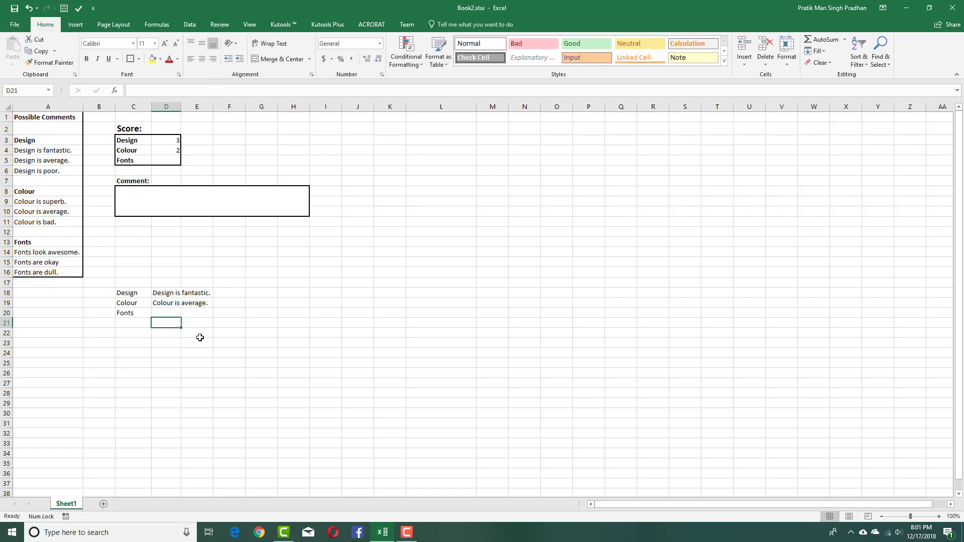
# Enter a Fonts score of 1 in D5 and review the helper comments in D18:D20.
pyautogui.click(178, 161)
pyautogui.write('1')
pyautogui.press('Return')
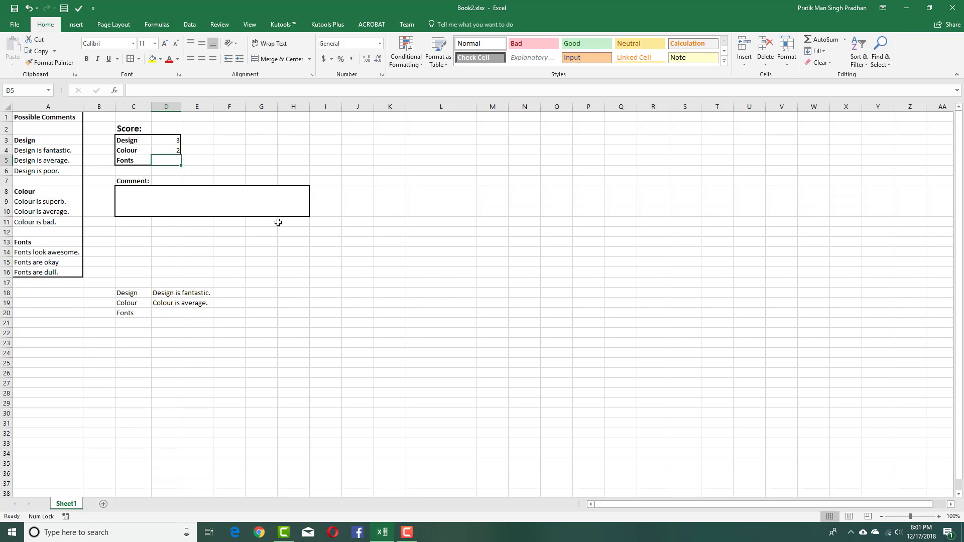
pyautogui.click(325, 231)
pyautogui.moveTo(165, 293); pyautogui.dragTo(167, 312)
pyautogui.click(261, 343)
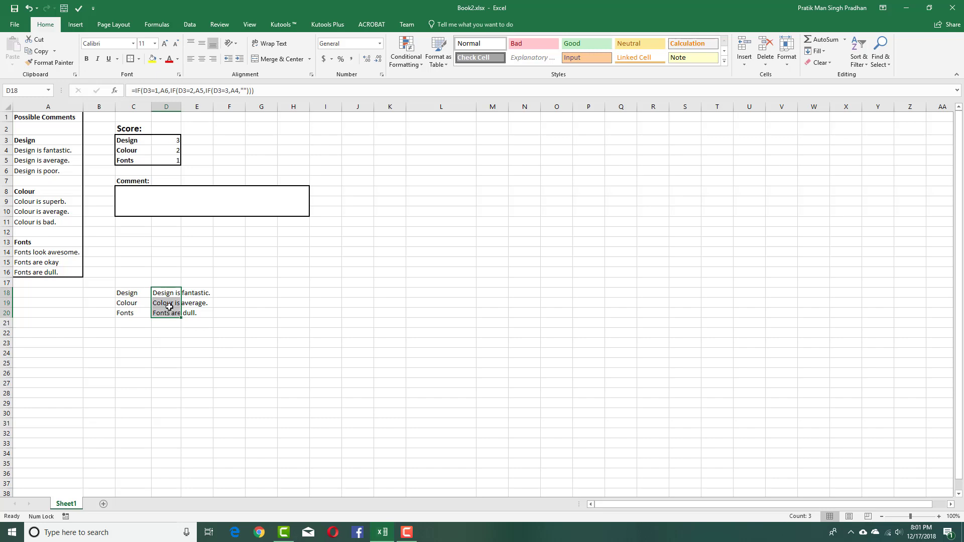
pyautogui.click(172, 201)
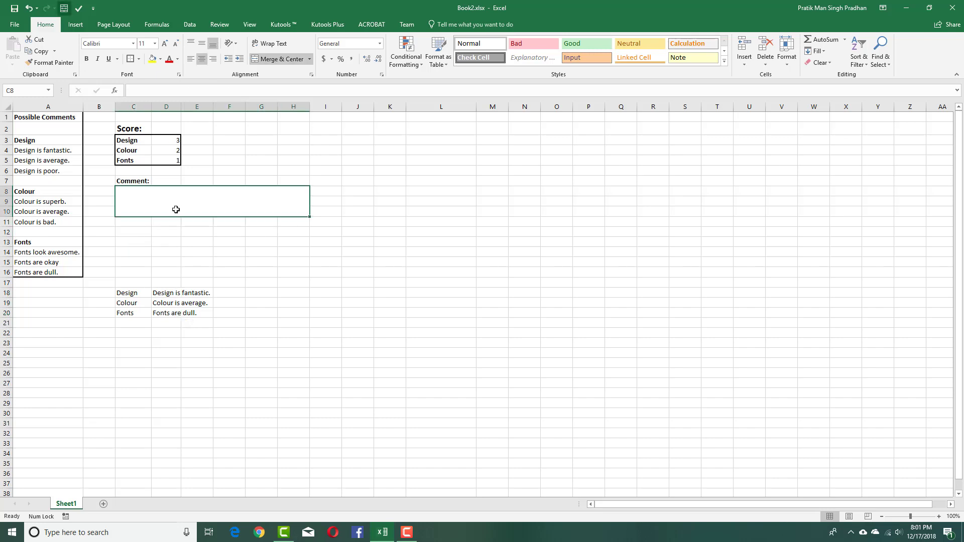
# Enter =D18&D19&D20 in merged cell C8 to combine the three comments.
pyautogui.write('=')
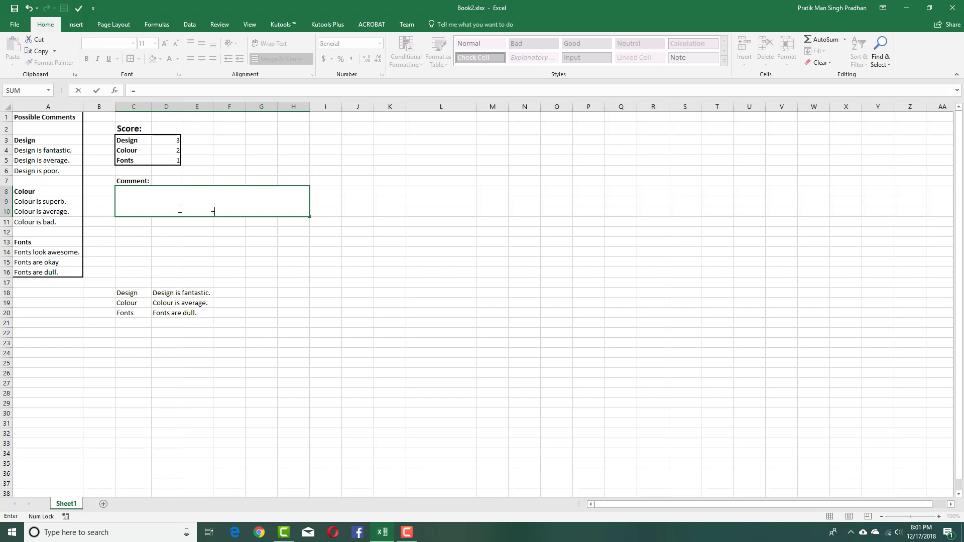
pyautogui.click(163, 294)
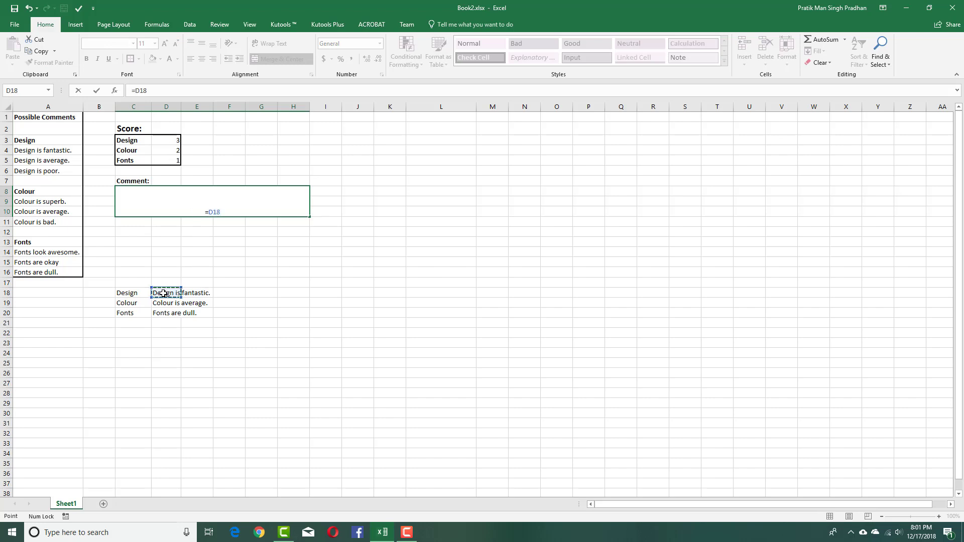
pyautogui.write('&')
pyautogui.click(172, 304)
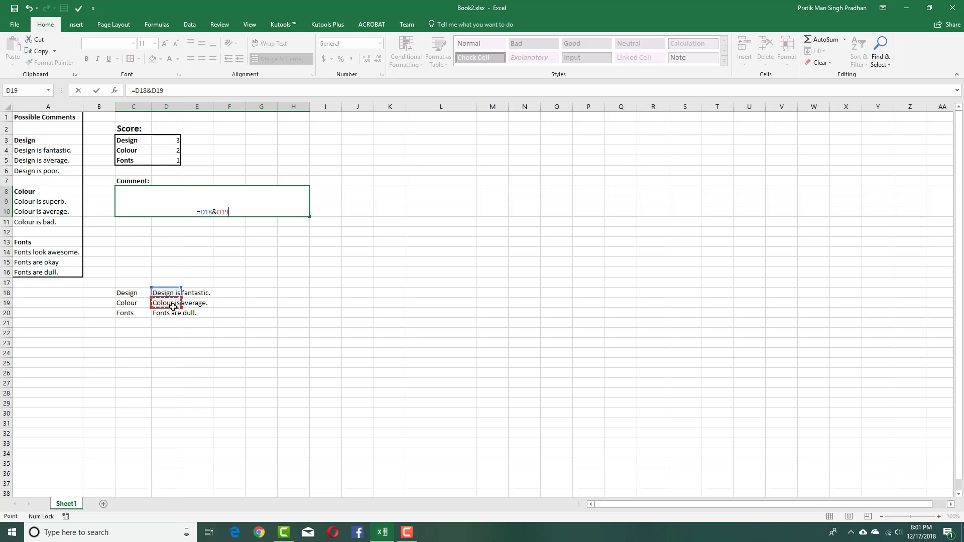
pyautogui.write('&')
pyautogui.click(167, 313)
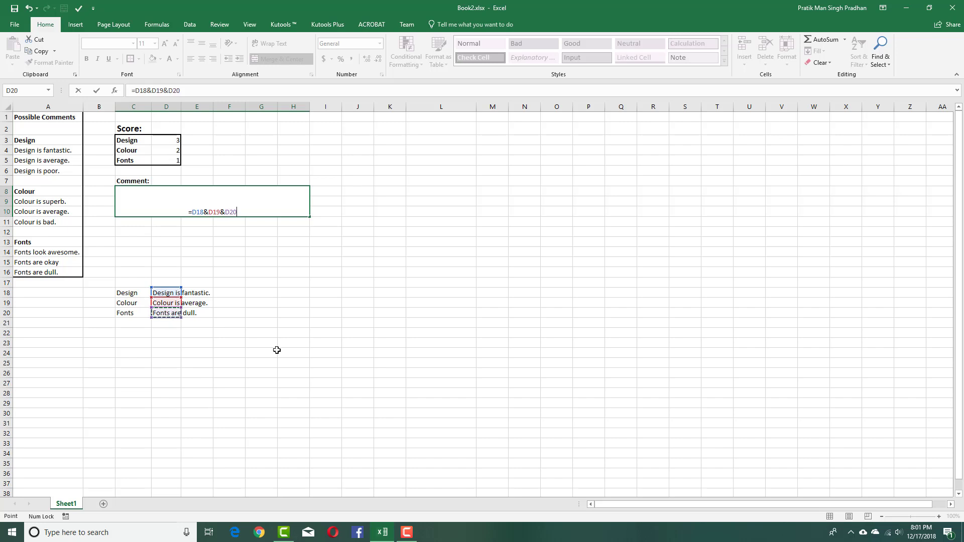
pyautogui.press('Return')
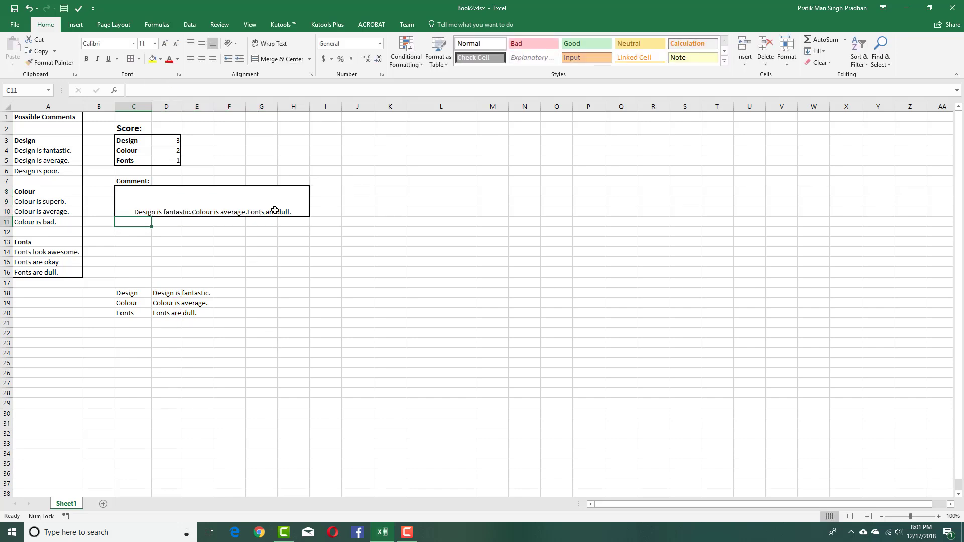
pyautogui.click(202, 208)
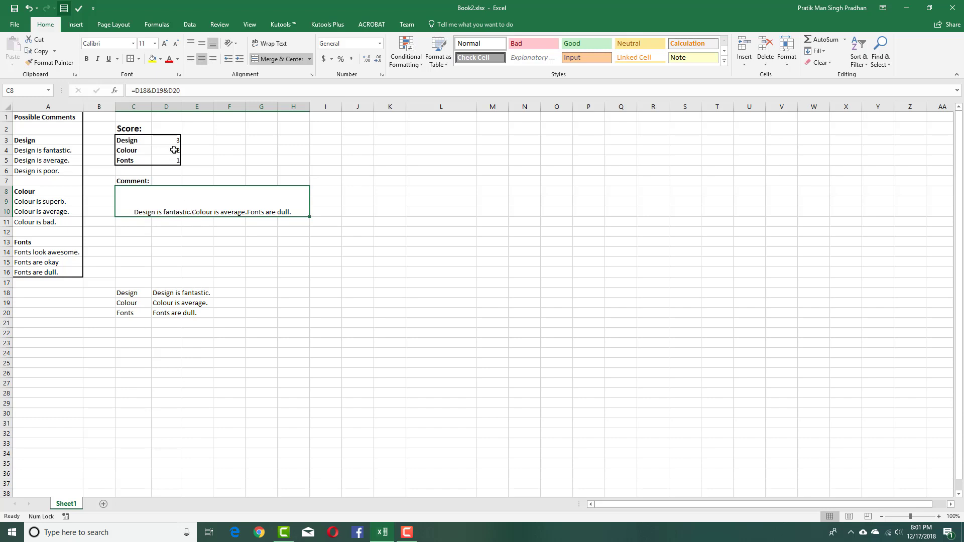
# Change C8's formula to =D18&" "&D19&" "&D20 so the comments are space-separated.
pyautogui.click(151, 92)
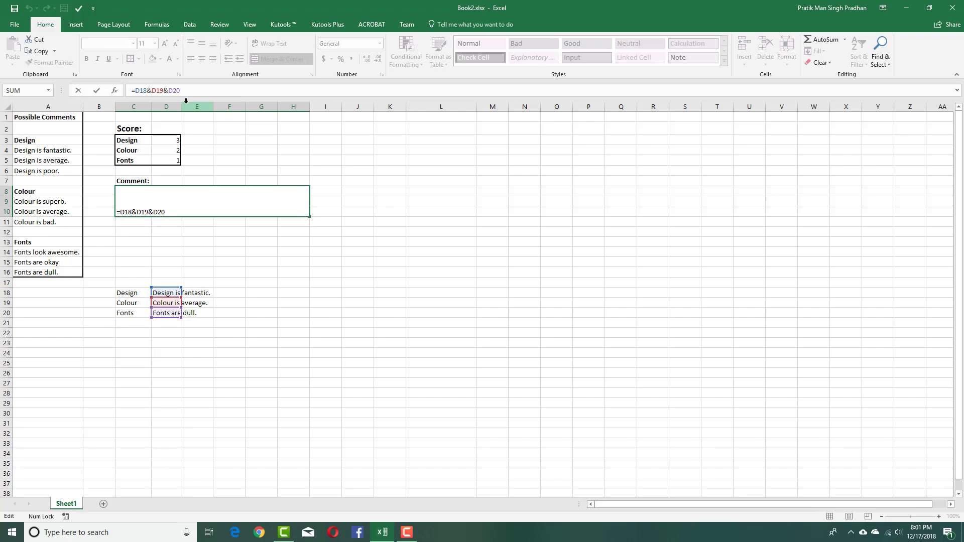
pyautogui.write('&')
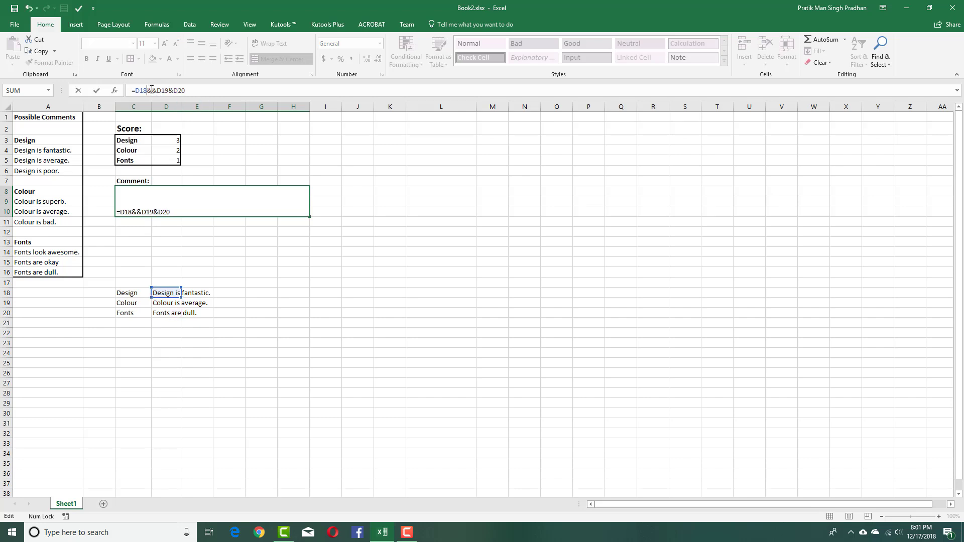
pyautogui.write('" "')
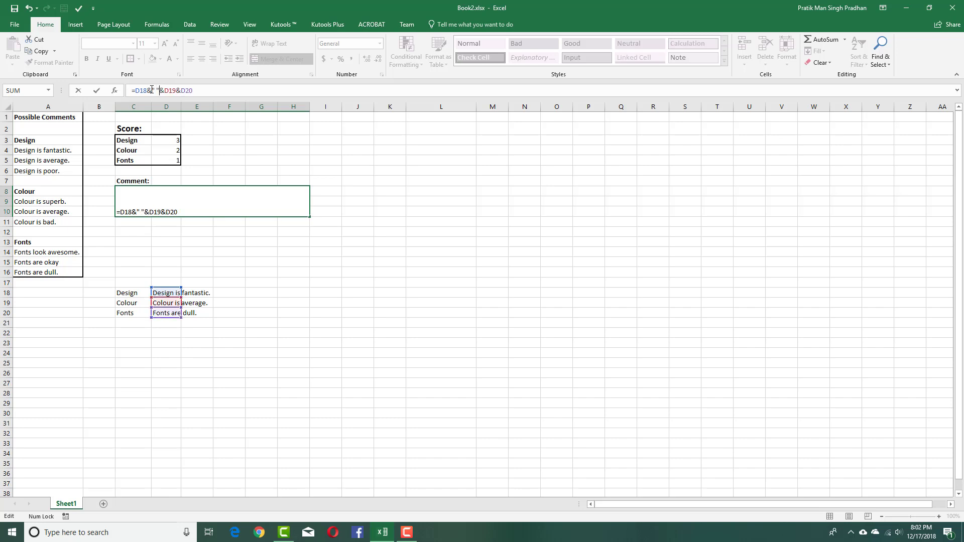
pyautogui.moveTo(160, 90); pyautogui.dragTo(149, 91)
pyautogui.hotkey('ctrl', 'c')
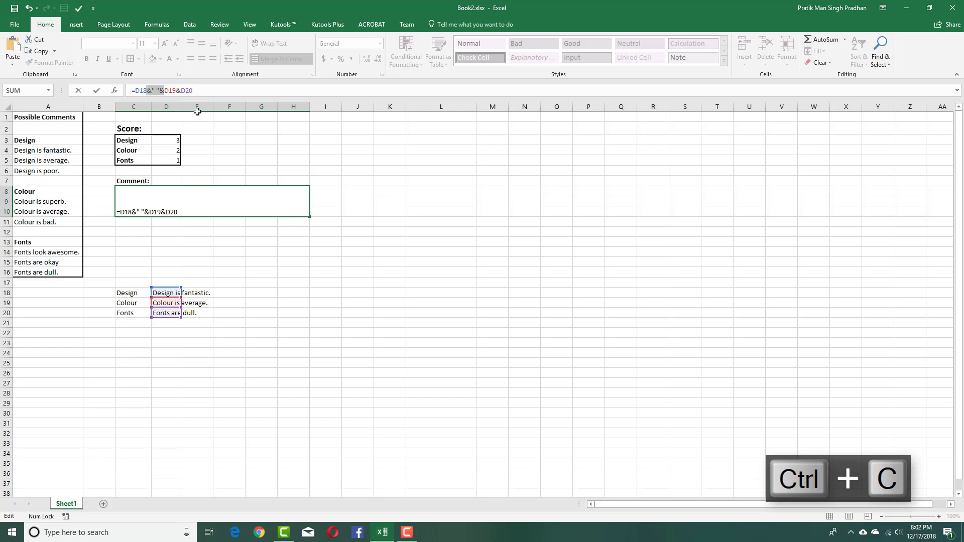
pyautogui.click(183, 90)
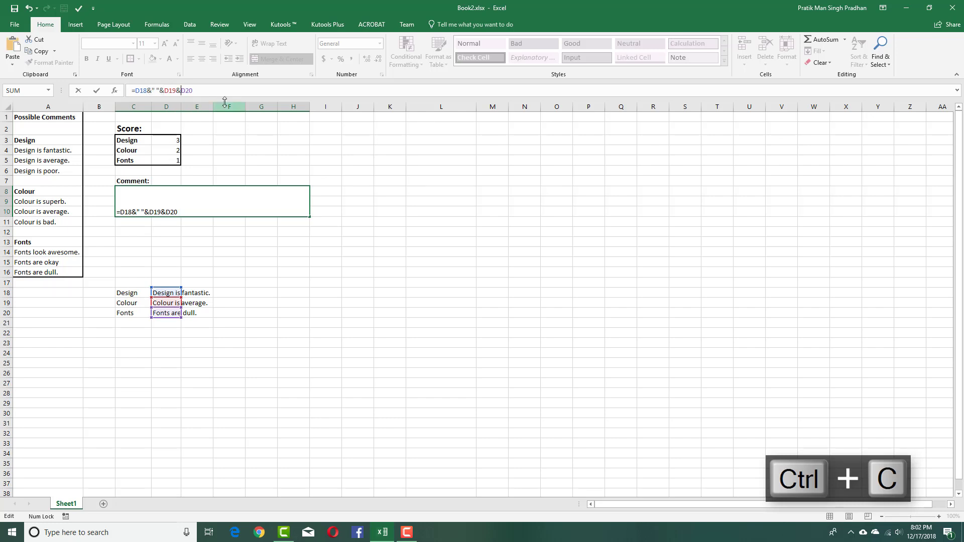
pyautogui.hotkey('ctrl', 'v')
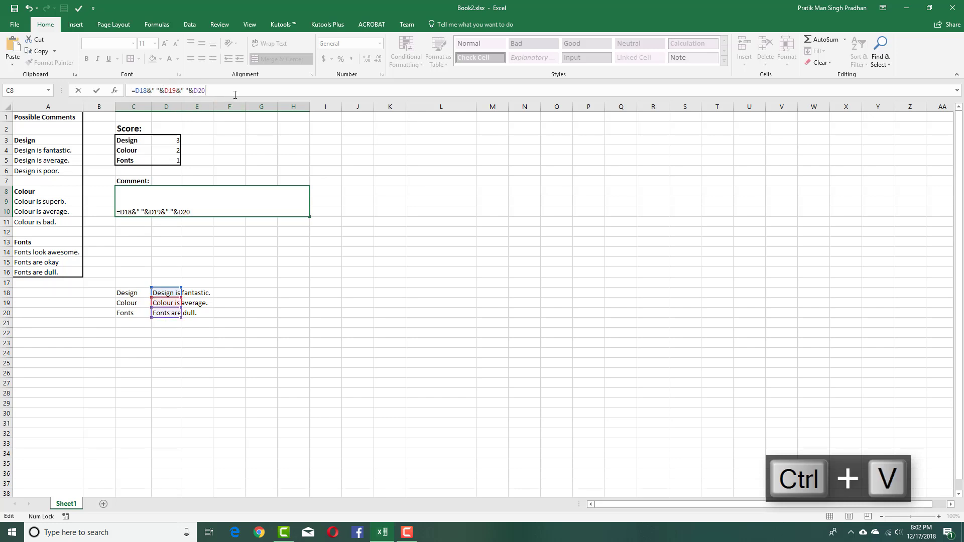
pyautogui.press('Return')
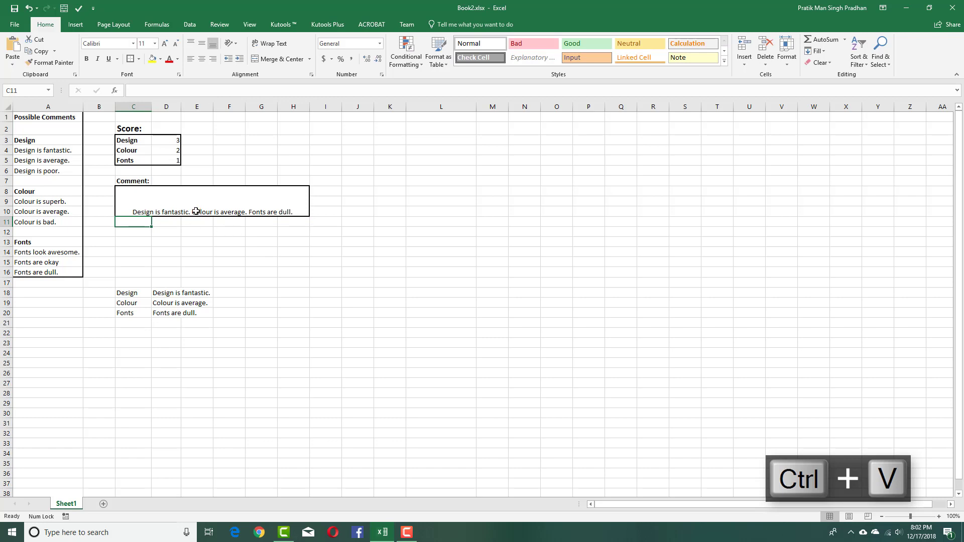
pyautogui.click(217, 212)
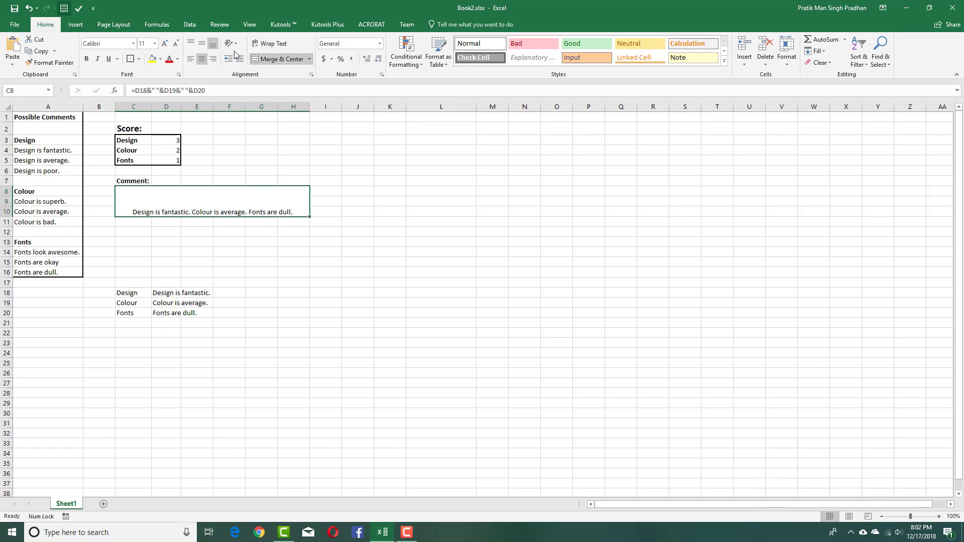
# Middle-align the Comment box text, enlarge it to size 16, wrap it and make it italic.
pyautogui.click(203, 44)
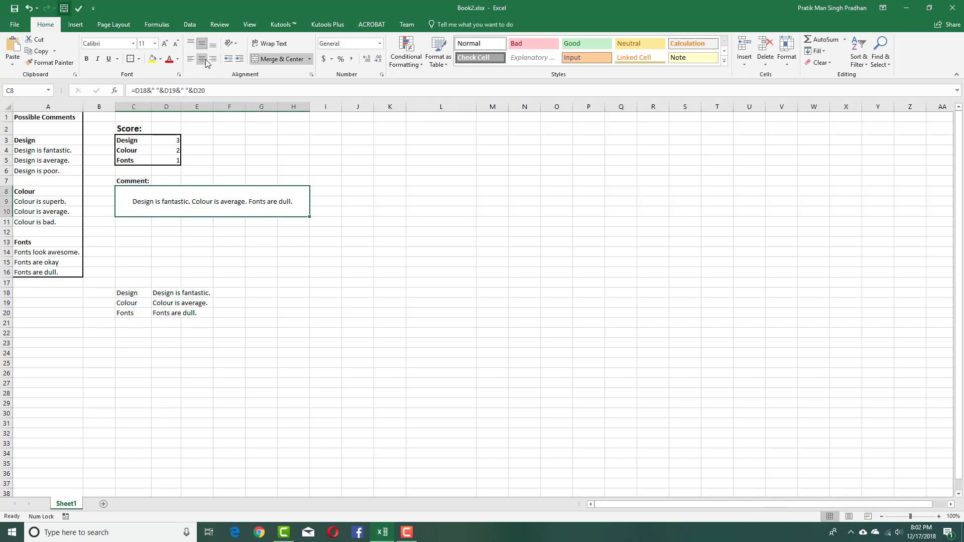
pyautogui.click(163, 44)
pyautogui.click(164, 44)
pyautogui.click(164, 44)
pyautogui.click(269, 44)
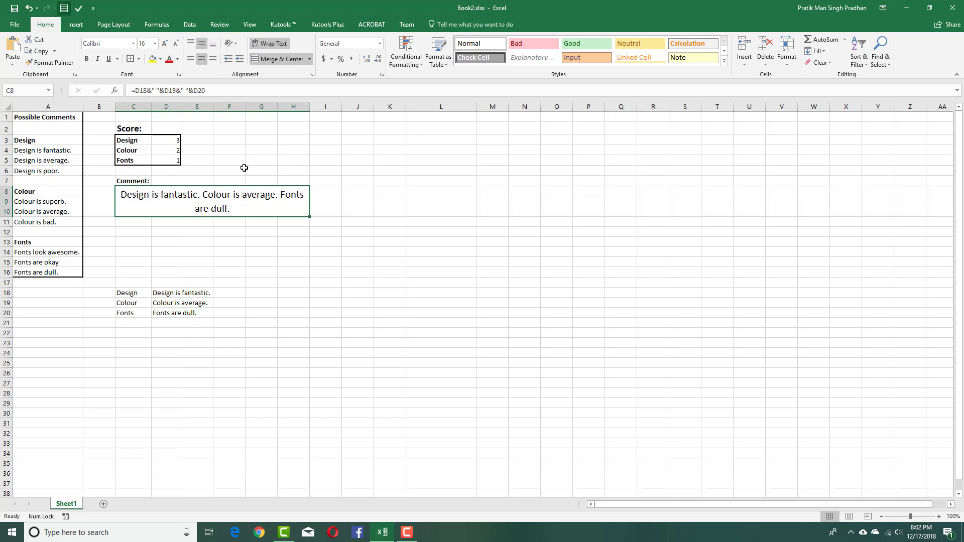
pyautogui.click(97, 59)
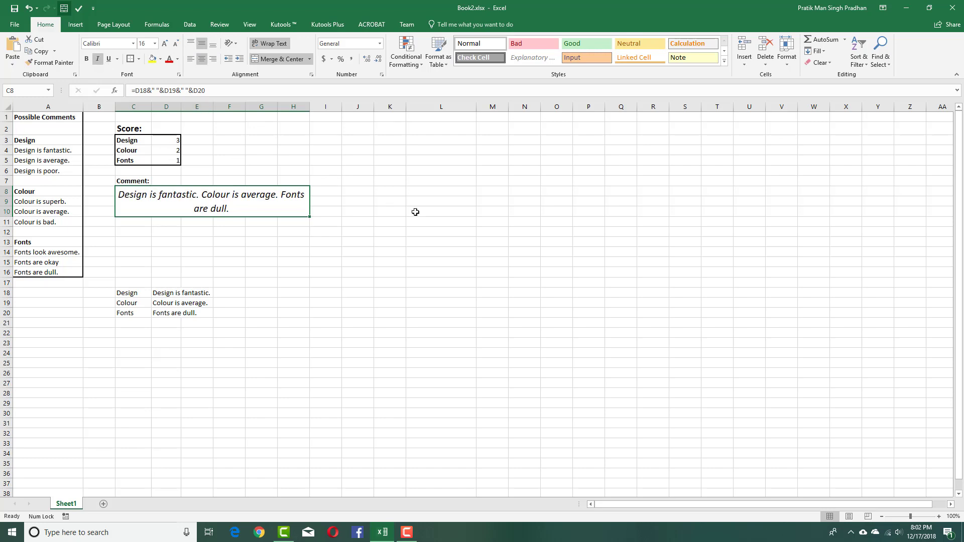
pyautogui.click(370, 235)
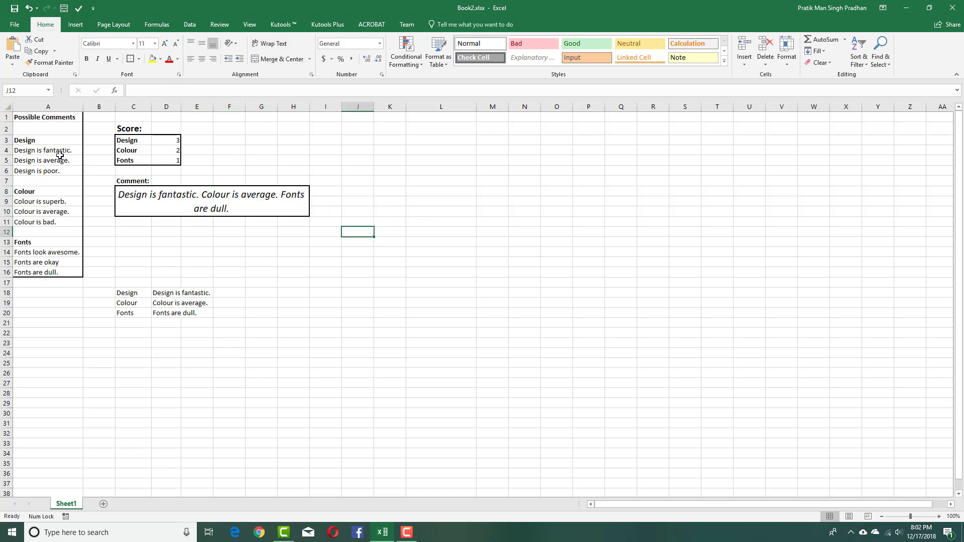
pyautogui.click(59, 107)
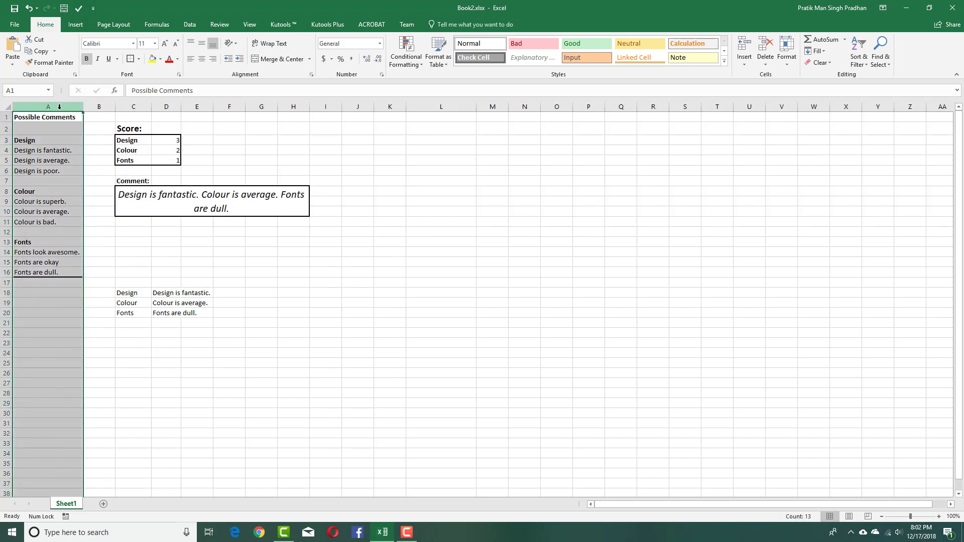
# Hide column A of possible comments and helper rows 18 to 20.
pyautogui.rightClick(59, 106)
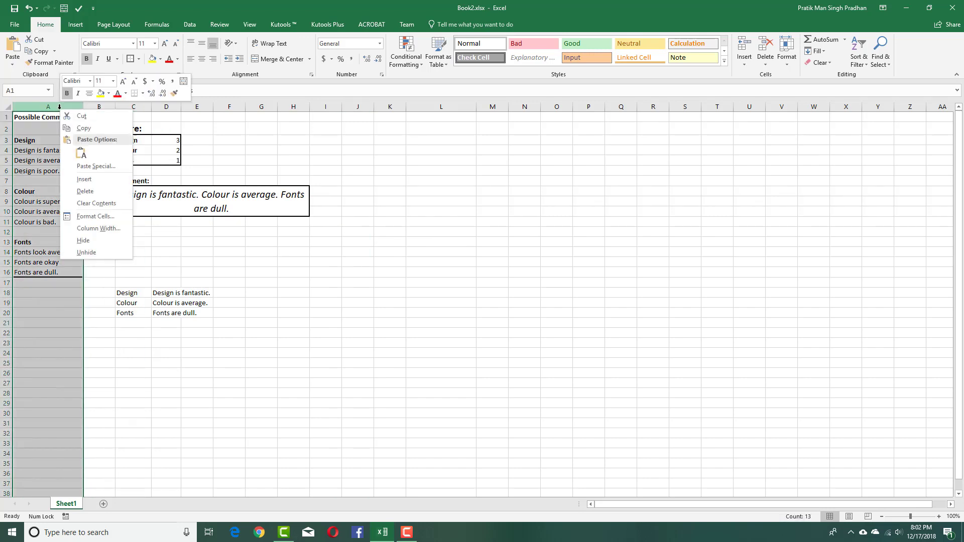
pyautogui.click(107, 241)
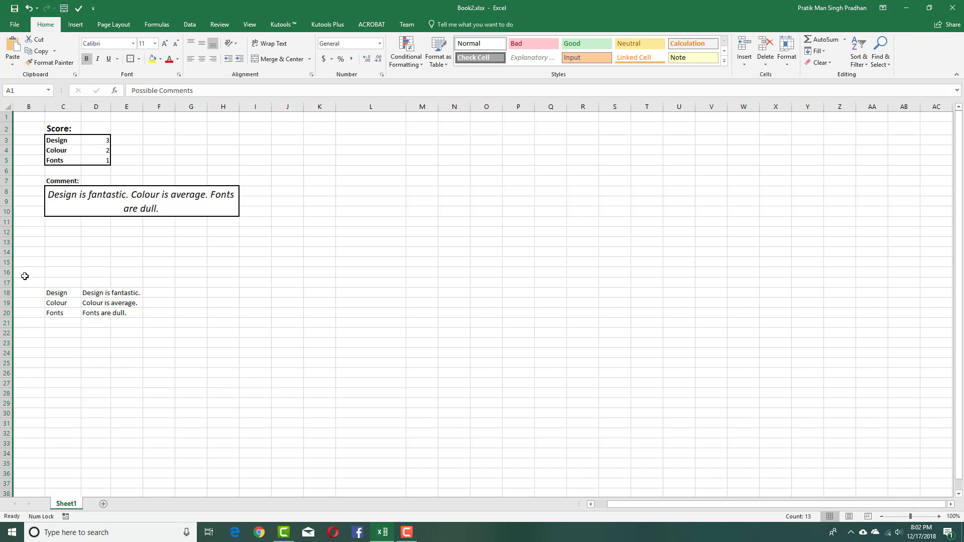
pyautogui.moveTo(10, 293); pyautogui.dragTo(12, 313)
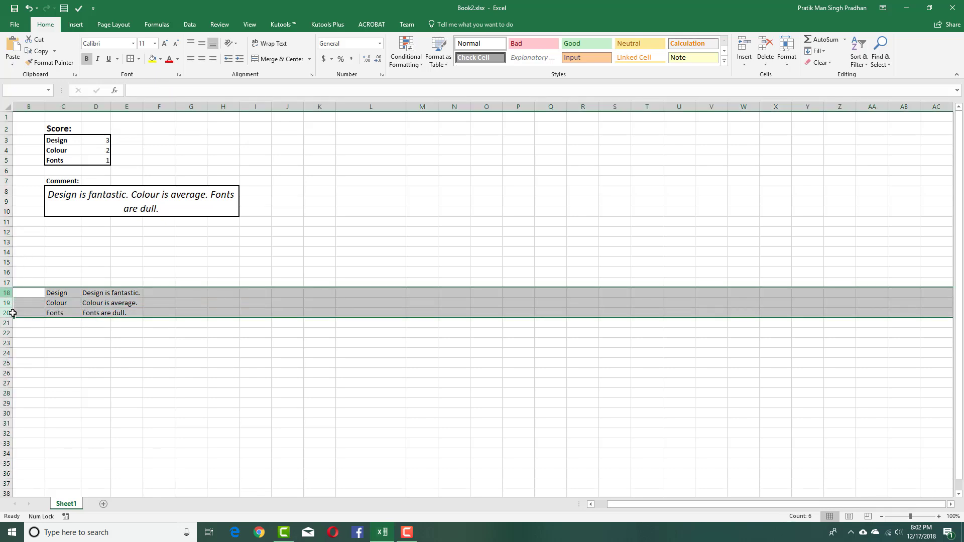
pyautogui.rightClick(11, 294)
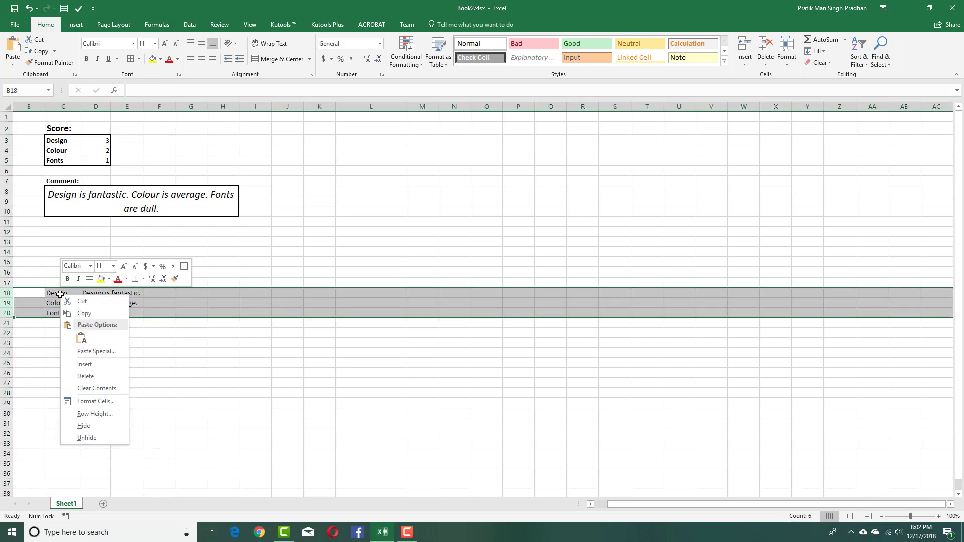
pyautogui.rightClick(9, 305)
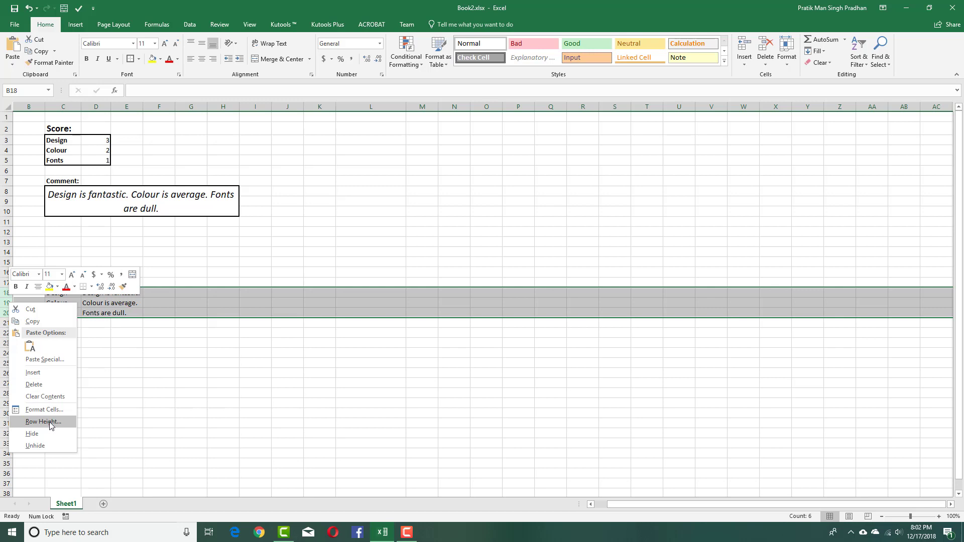
pyautogui.click(34, 434)
# Set the Design score in D3 to 0.
pyautogui.click(155, 196)
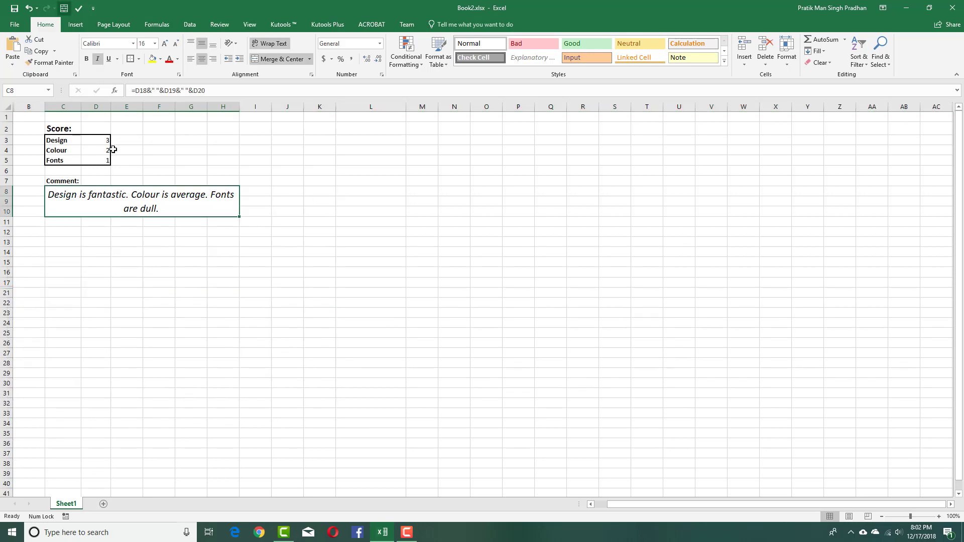
pyautogui.click(102, 140)
pyautogui.write('0')
pyautogui.press('Return')
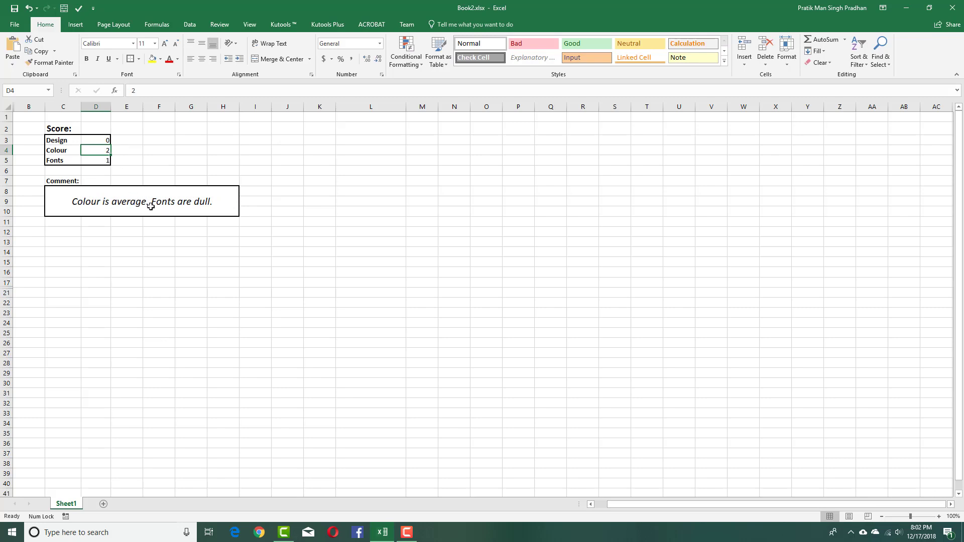
# Enter a Fonts score of 3 in D5.
pyautogui.click(100, 140)
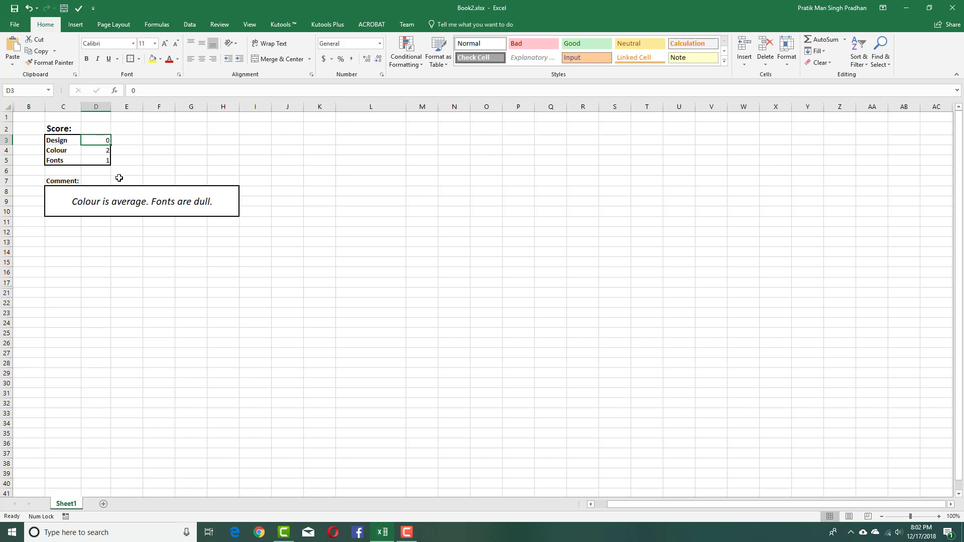
pyautogui.click(99, 152)
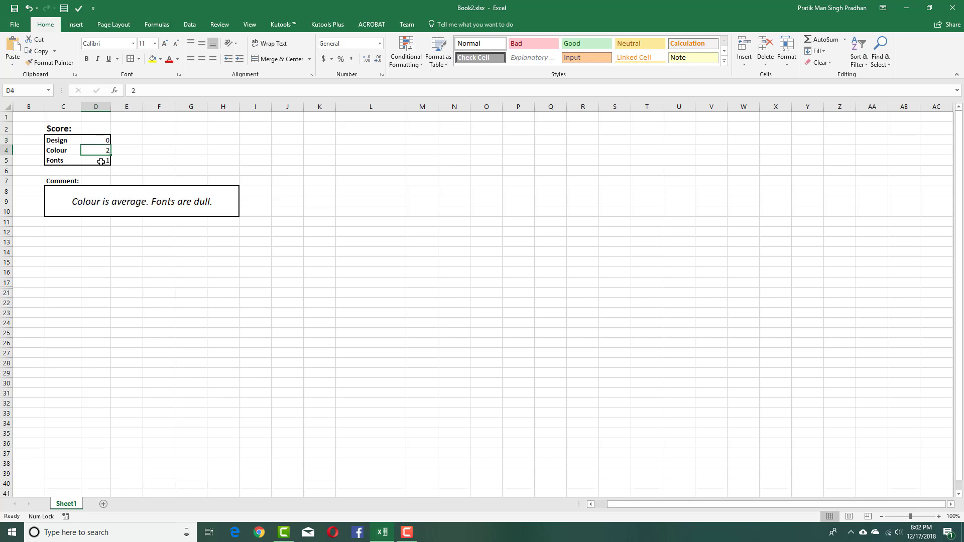
pyautogui.click(101, 161)
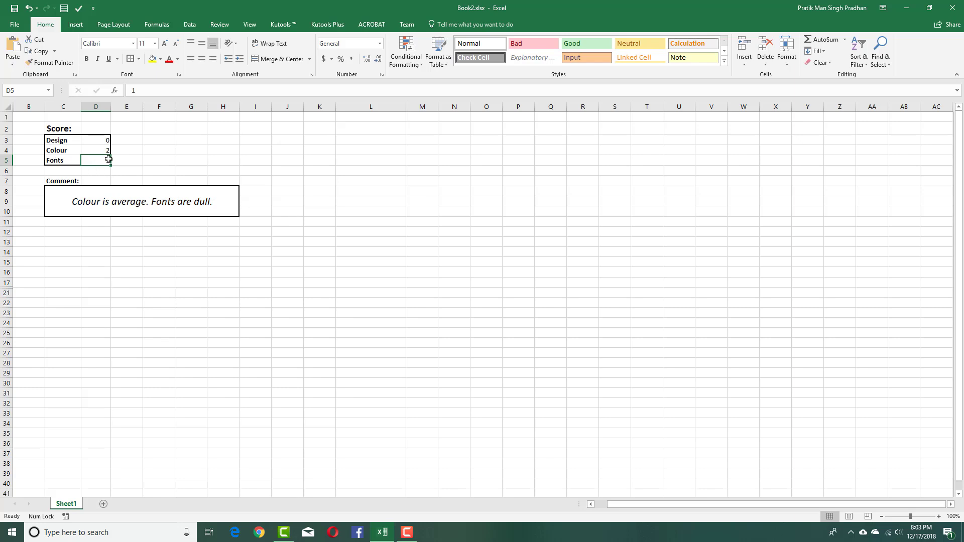
pyautogui.write('3')
pyautogui.press('Tab')
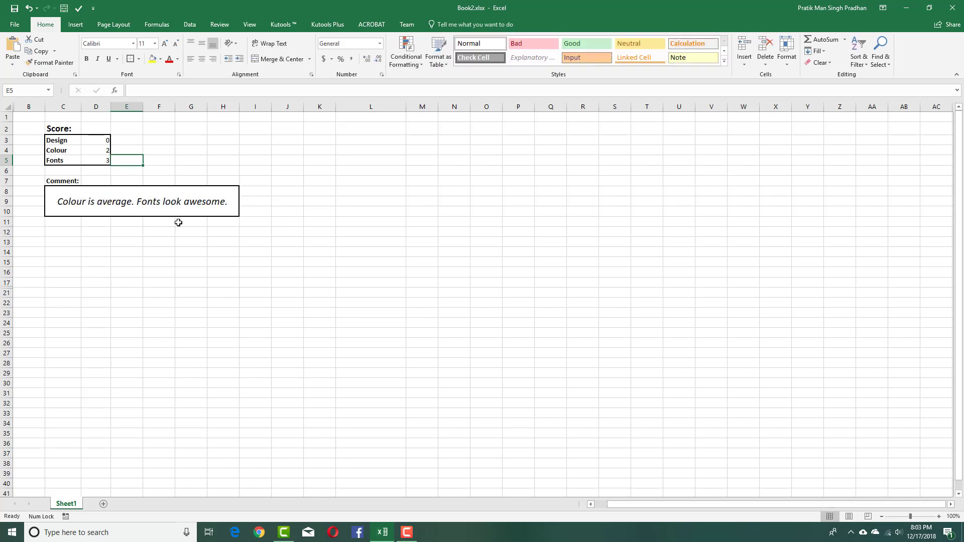
# Score Design and Colour 3 as well in D3 and D4.
pyautogui.click(103, 139)
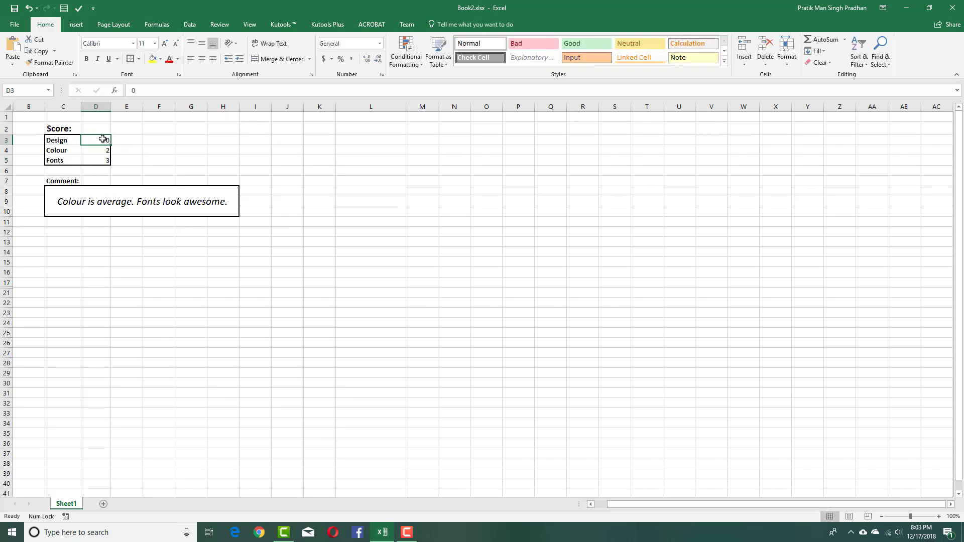
pyautogui.write('3')
pyautogui.press('Return')
pyautogui.write('3')
pyautogui.press('Return')
pyautogui.press('Return')
pyautogui.press('Up')
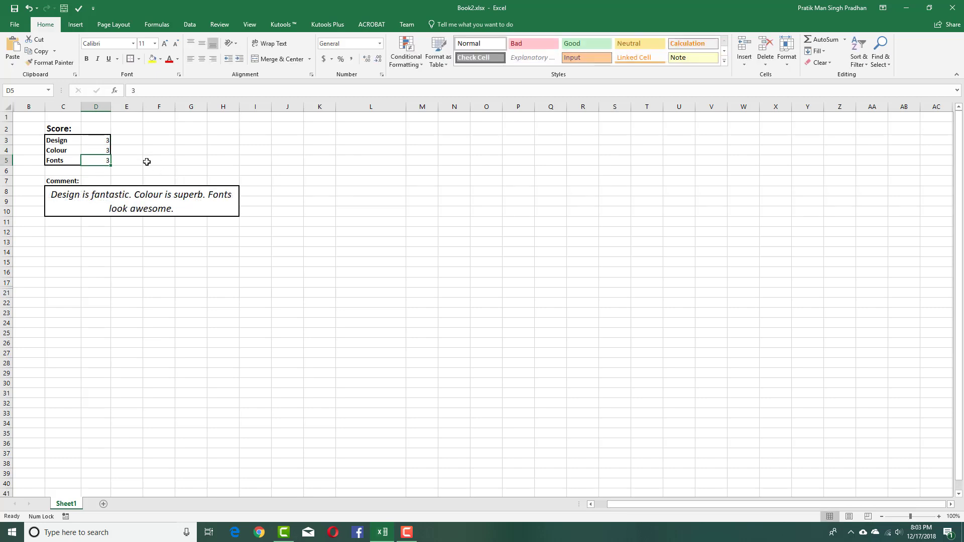
# Enter 1 for the Design score and 1 for the following score.
pyautogui.click(101, 141)
pyautogui.write('1')
pyautogui.press('Return')
pyautogui.write('1')
pyautogui.press('Return')
# Try Colour 2, Design 3 and Fonts 1, then undo the last changes.
pyautogui.write('1')
pyautogui.press('Return')
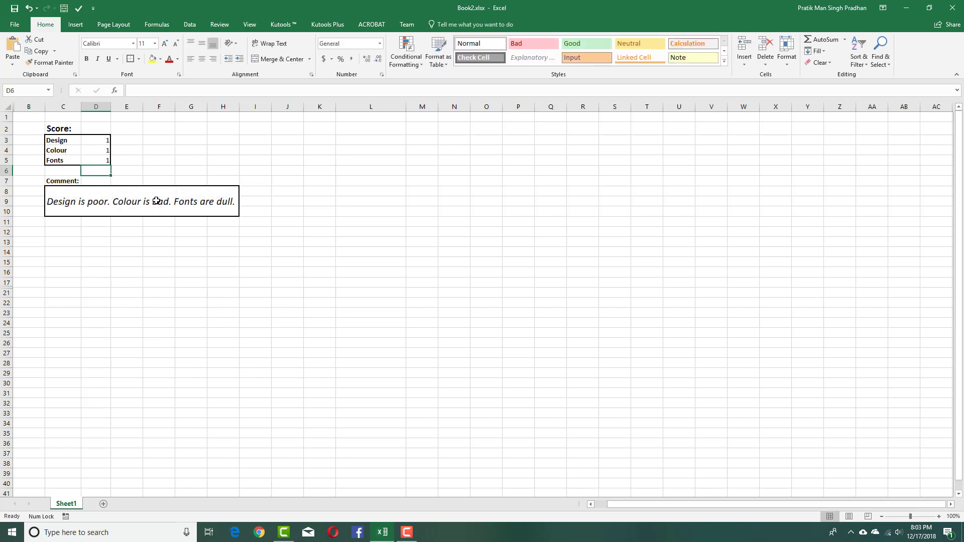
pyautogui.click(96, 148)
pyautogui.write('2')
pyautogui.press('Up')
pyautogui.write('3')
pyautogui.press('Return')
pyautogui.press('Return')
pyautogui.write('1')
pyautogui.press('Up')
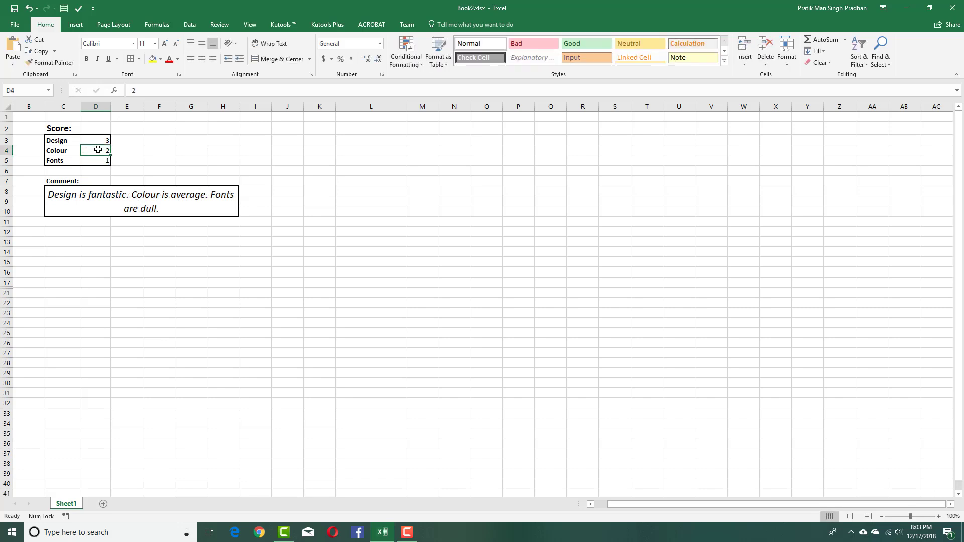
pyautogui.hotkey('ctrl', 'z')
pyautogui.hotkey('ctrl', 'z')
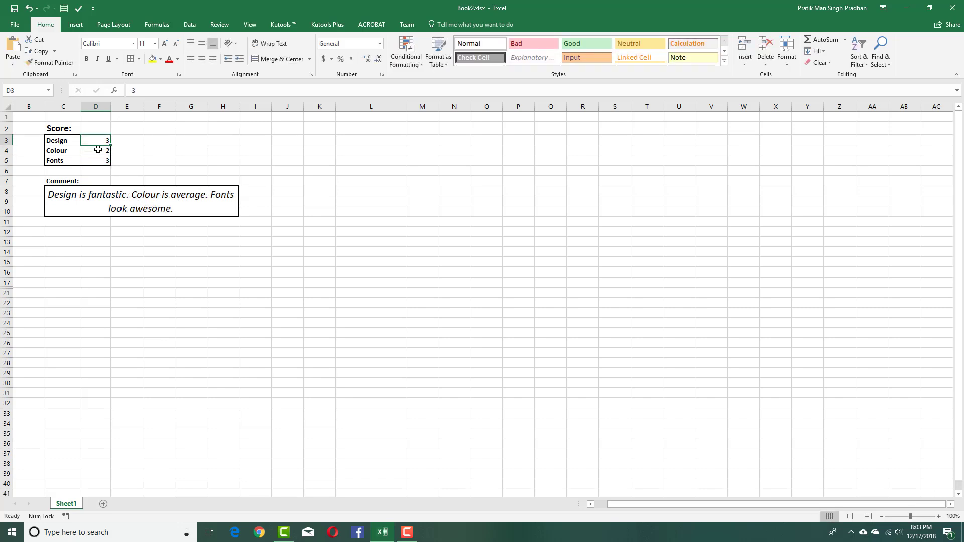
# Clear D4 and enter Colour 2, leaving scores Design 1, Colour 2, Fonts 3.
pyautogui.click(98, 149)
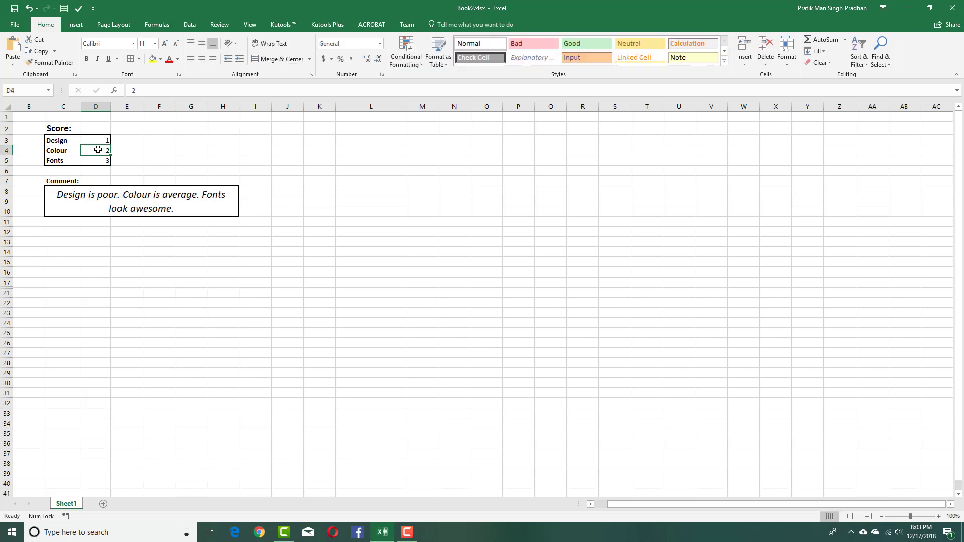
pyautogui.press('Delete')
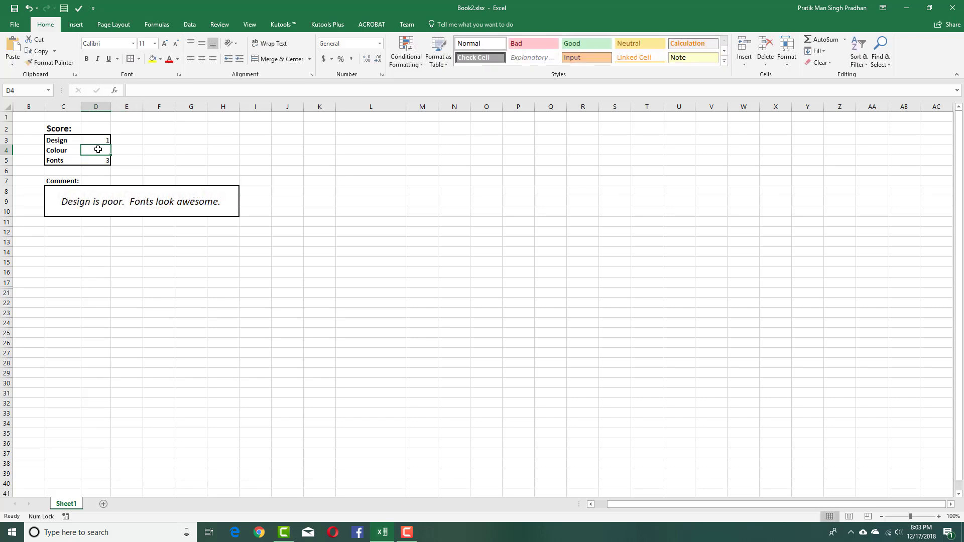
pyautogui.write('2')
pyautogui.press('Up')
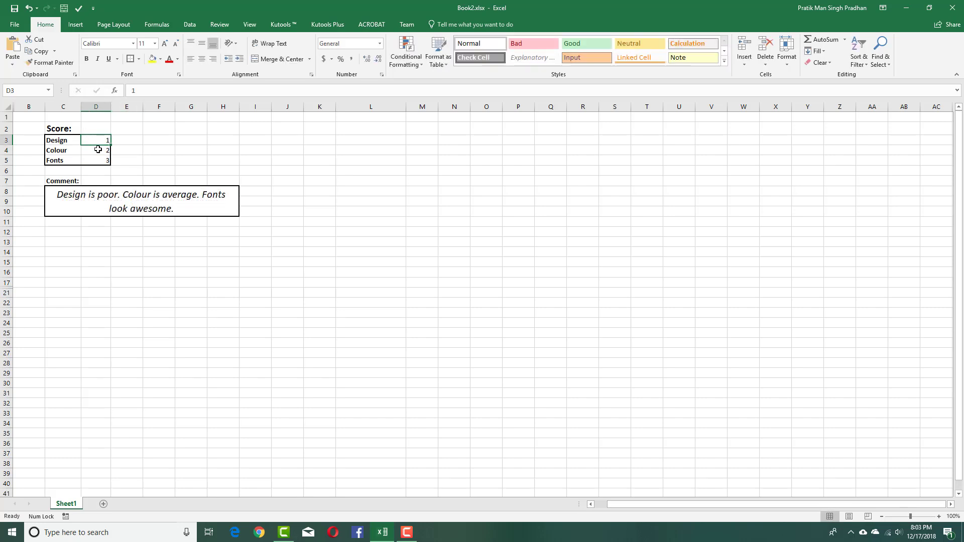